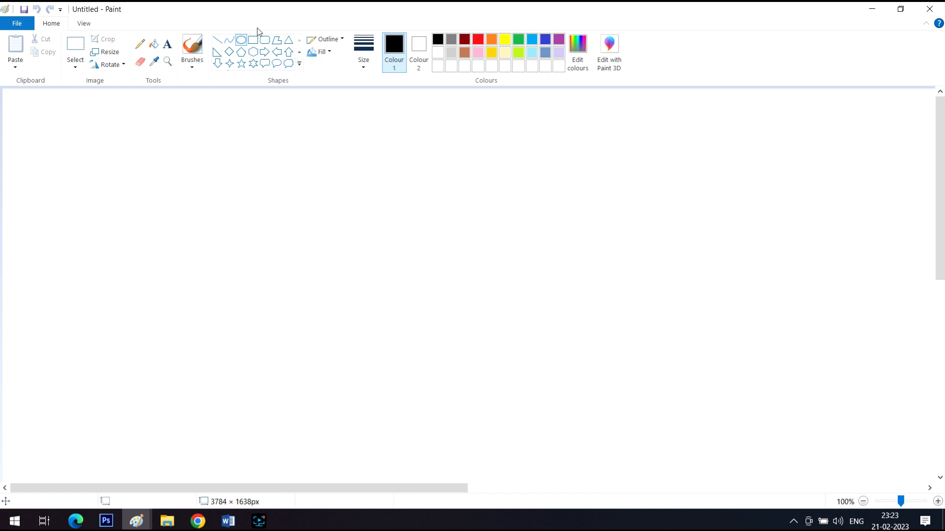
- Draw a black-outlined square near the middle of the blank canvas with the Rectangle shape
left_click(254, 43)
left_click_drag(385, 181, 525, 331)
left_click(590, 333)
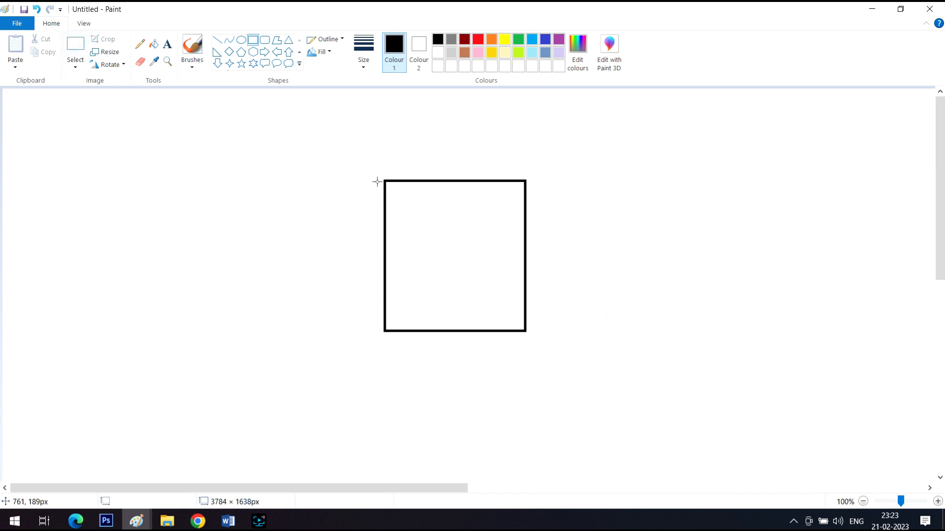
- Select and copy the square, then paste a duplicate and place it lower, to the left of the original
left_click(76, 45)
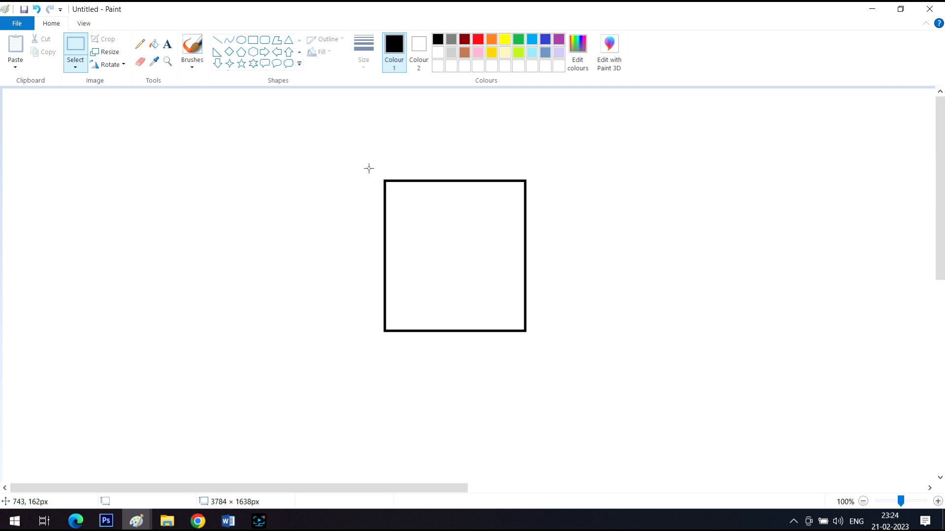
left_click_drag(372, 170, 536, 341)
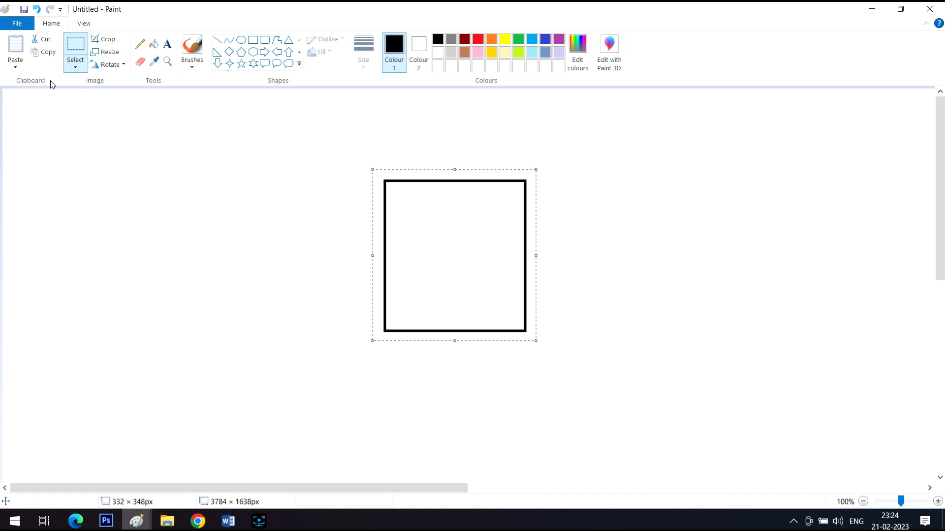
left_click(48, 58)
left_click(15, 47)
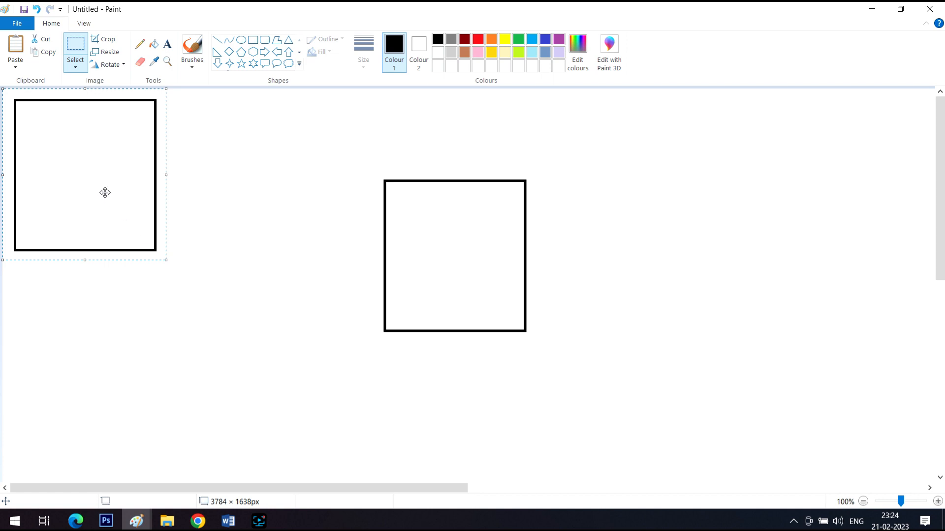
left_click_drag(112, 198, 282, 325)
- Paste a second duplicate of the square and place it to the right of the original, level with the first duplicate
left_click(15, 60)
left_click(32, 83)
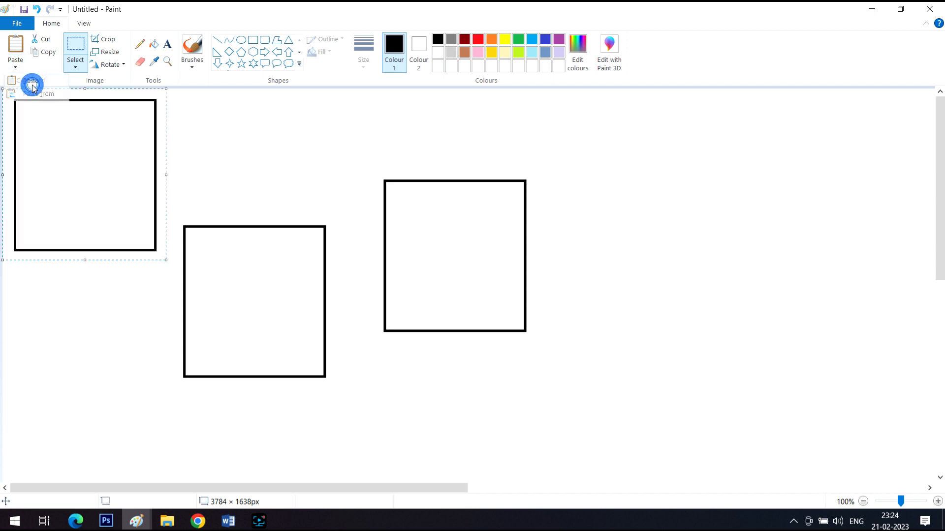
left_click(82, 141)
left_click_drag(111, 170, 736, 295)
left_click(627, 141)
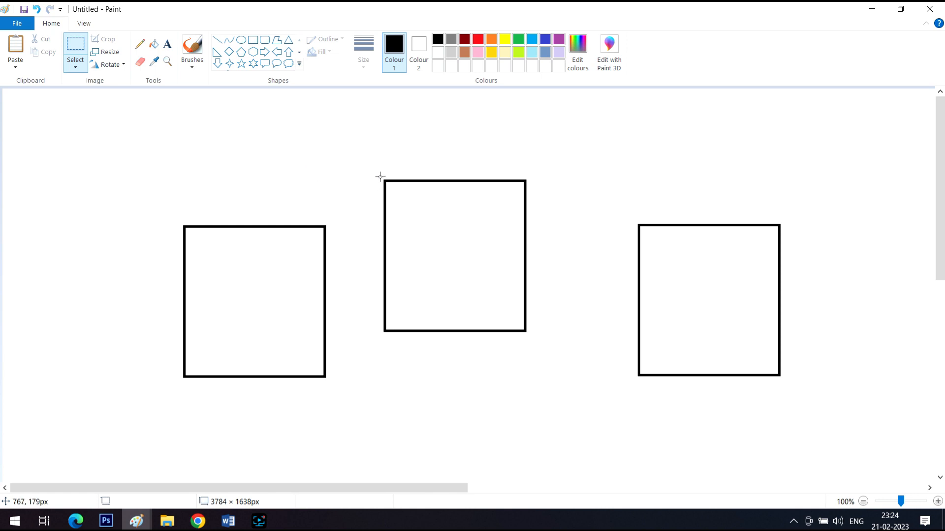
- Cut the original square and paste it between the two duplicates, aligned in the same row
left_click_drag(376, 165, 541, 346)
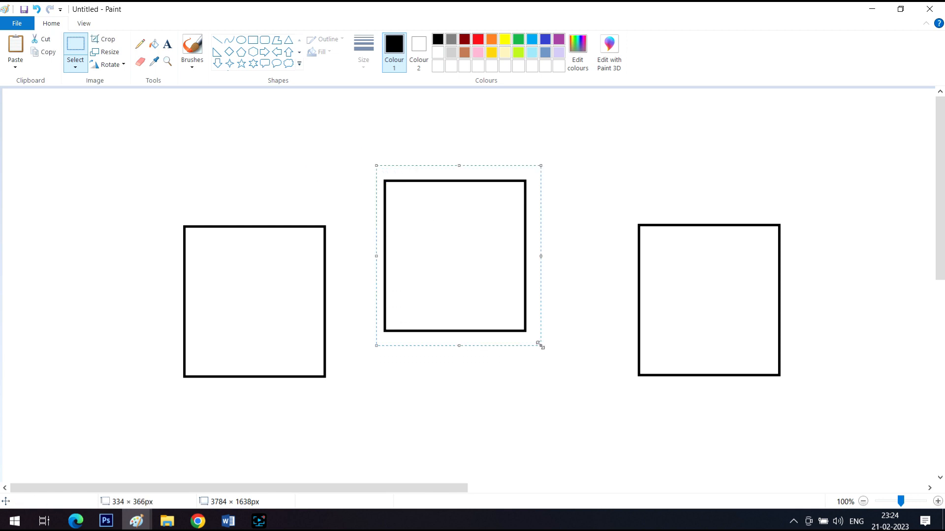
left_click(45, 41)
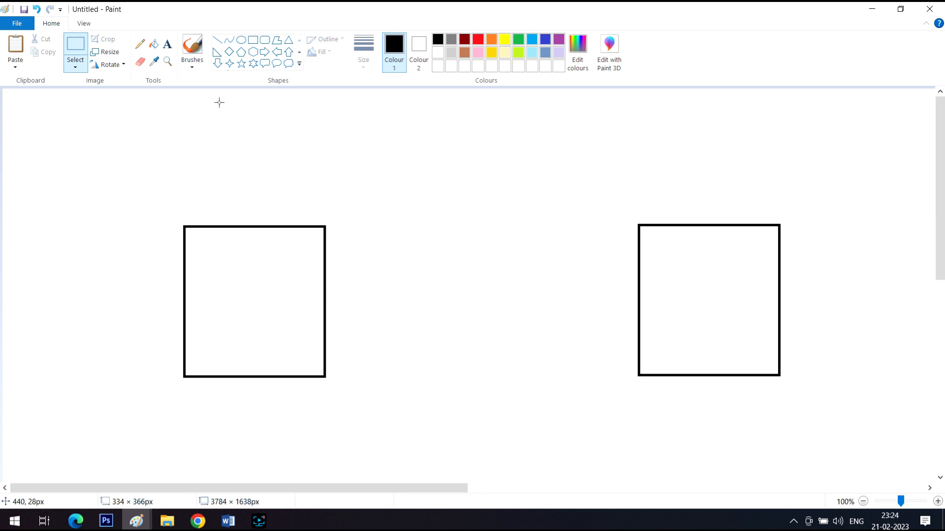
left_click(15, 46)
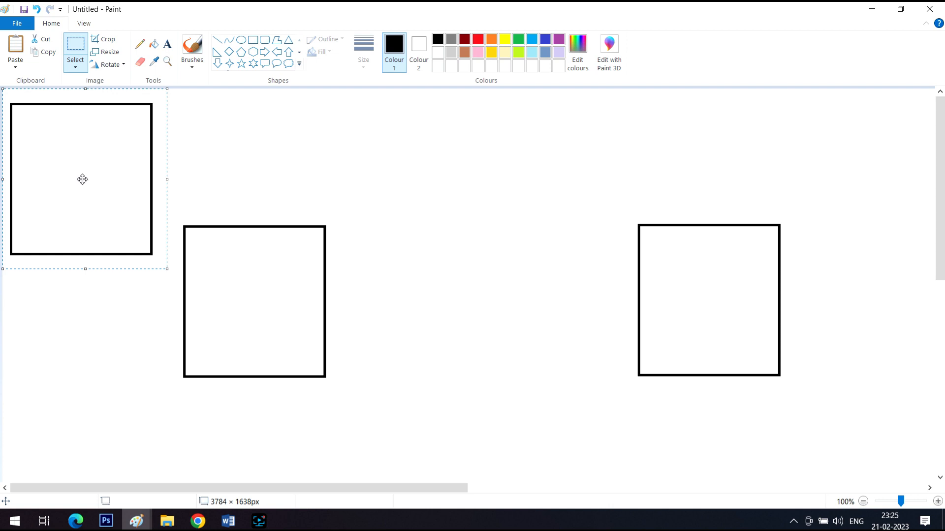
left_click_drag(77, 168, 468, 290)
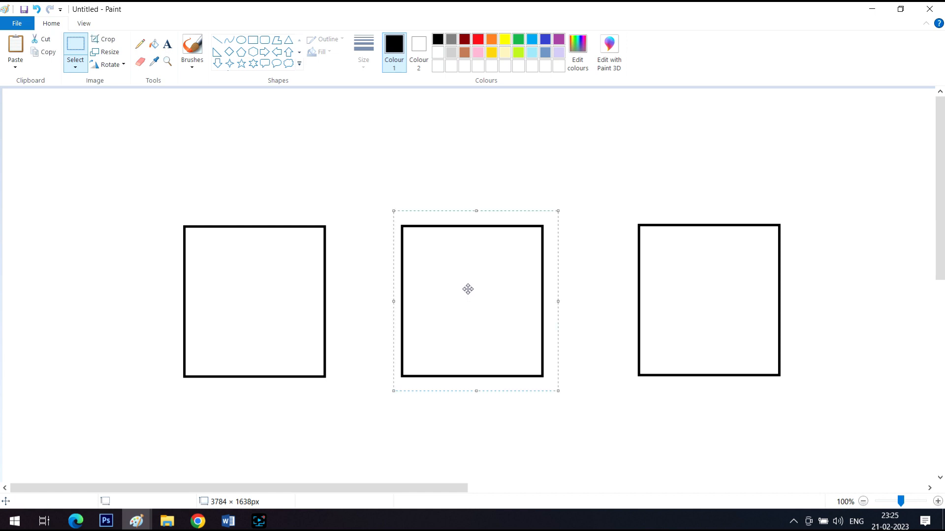
left_click(385, 174)
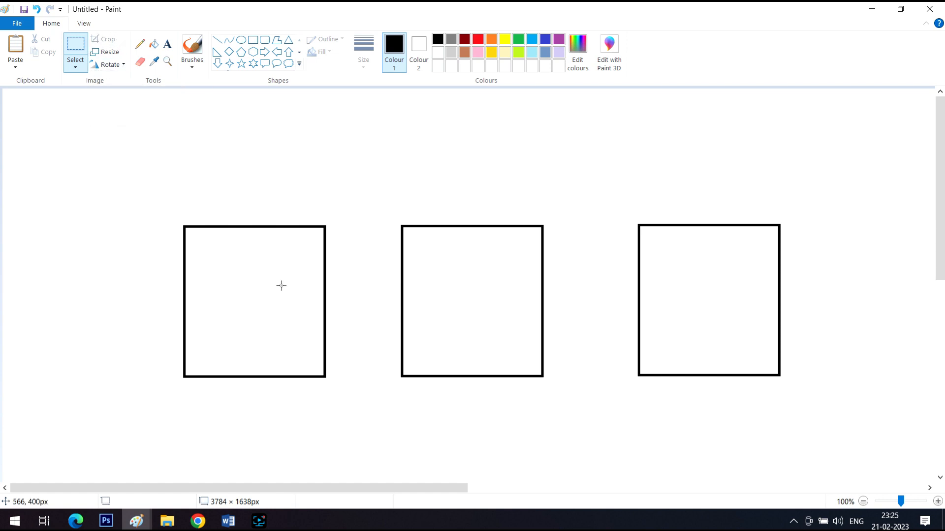
- Undo all the square drawing and pasting until the canvas is blank
key("ctrl+z")
key("ctrl+z")
key("ctrl+z")
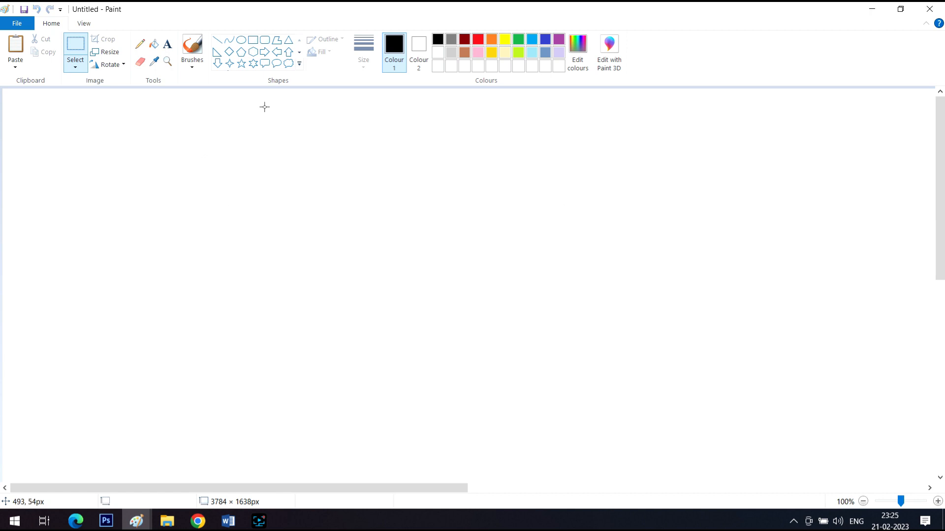
- Draw an upright rectangle mid-canvas and an ellipse about 206 × 172 px overlapping its upper edge
left_click(253, 40)
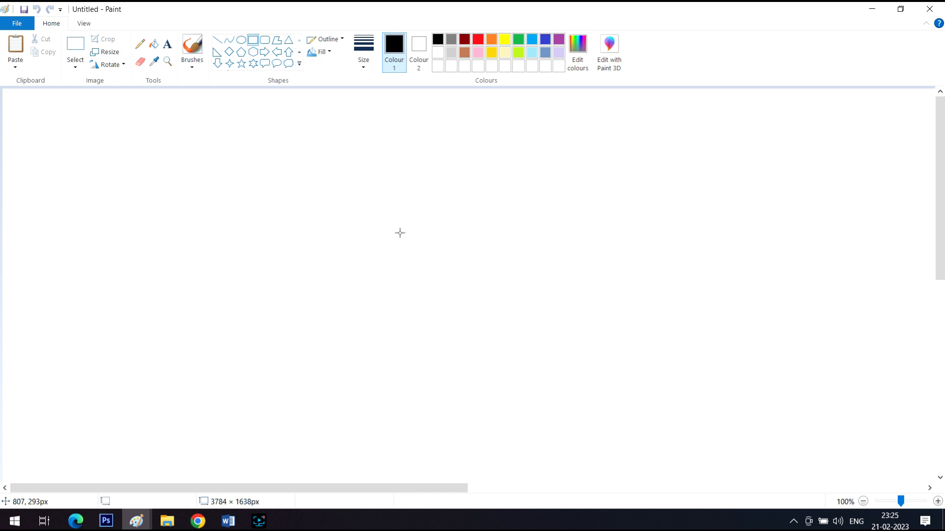
left_click_drag(400, 233, 518, 386)
left_click(241, 39)
left_click_drag(411, 153, 513, 237)
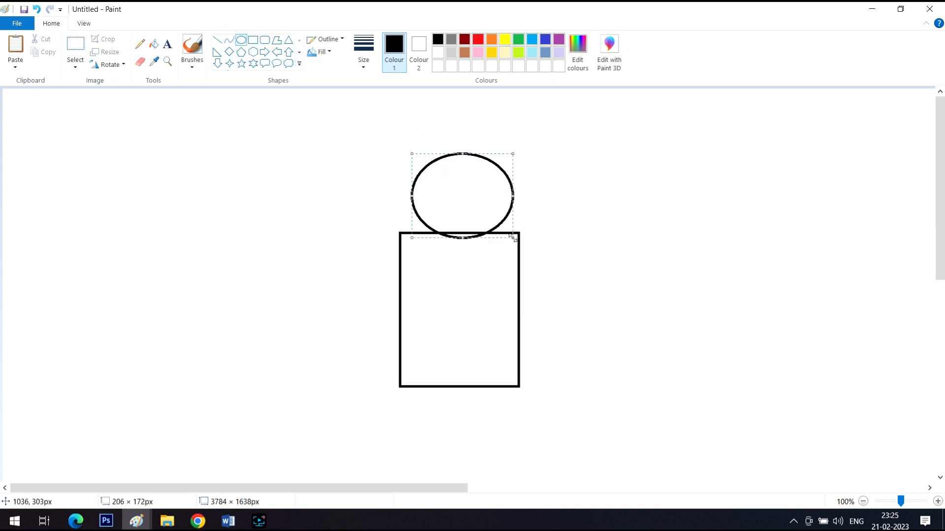
- Add a right-pointing block arrow on the ellipse's right side and a left-pointing one, about 122 × 67 px, on its left side
left_click(265, 53)
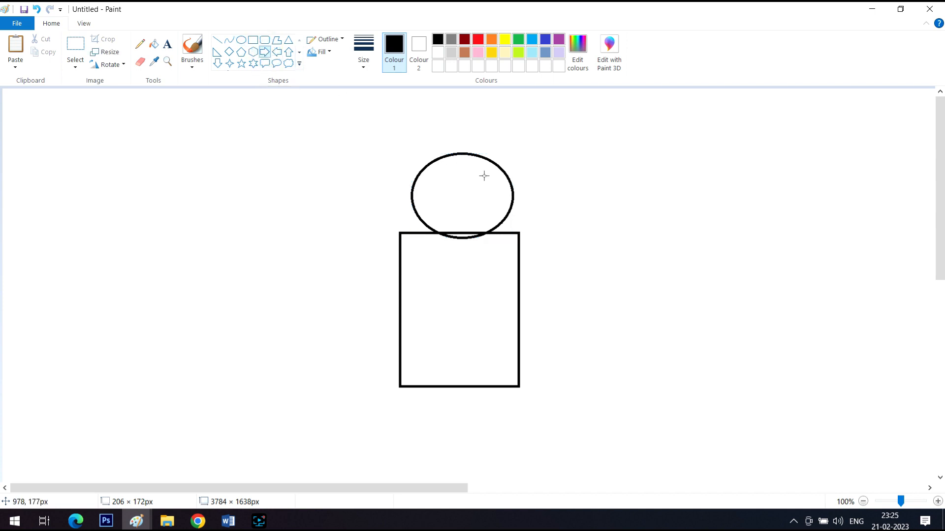
left_click_drag(497, 183, 546, 215)
left_click(276, 53)
mouse_move(392, 178)
left_mouse_down()
mouse_move(414, 207)
mouse_move(452, 210)
mouse_move(424, 202)
left_mouse_up()
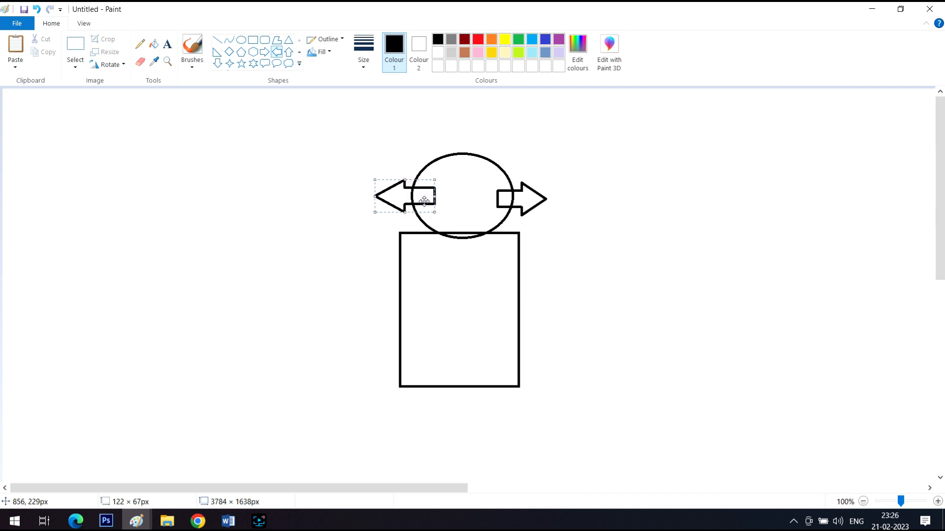
left_click(644, 316)
- Switch to the Word document and add the line "Mouse have 3 buttons" below the existing notes
key("alt+Tab")
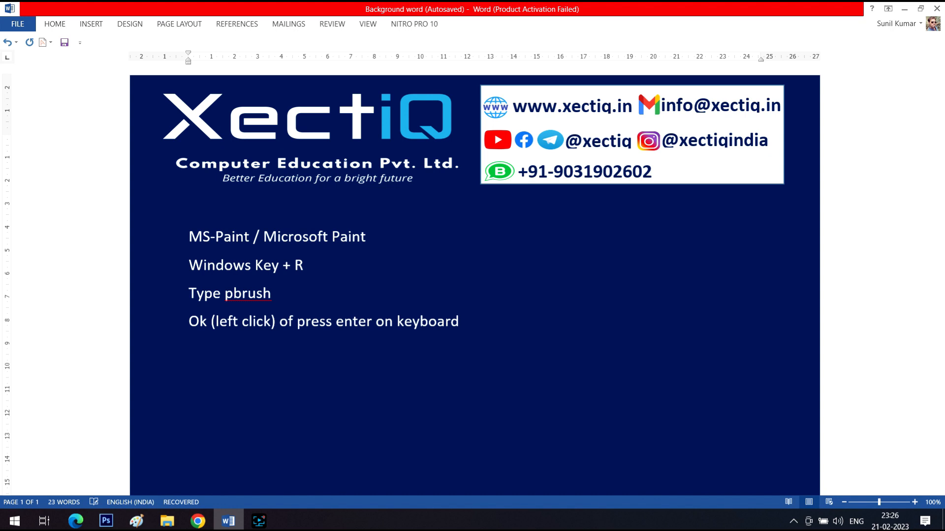
type("Mouse hav")
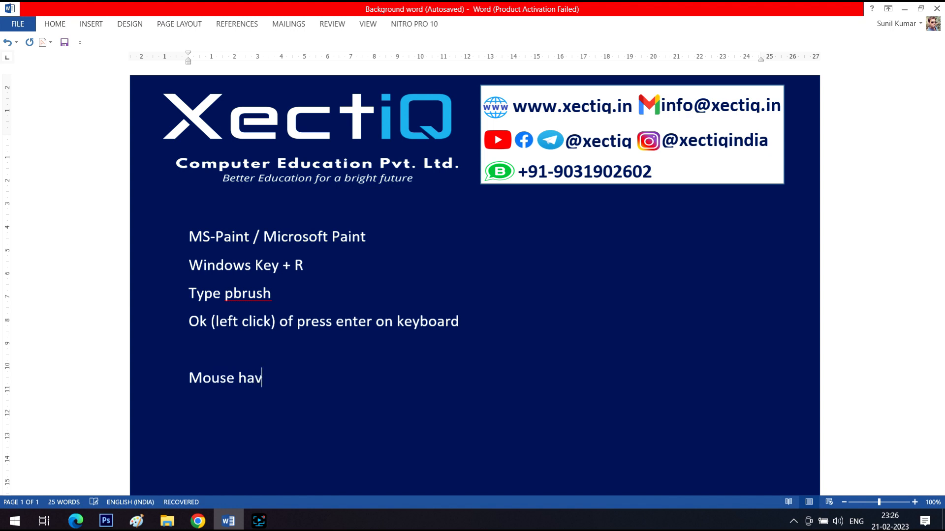
type("e 3 buttons")
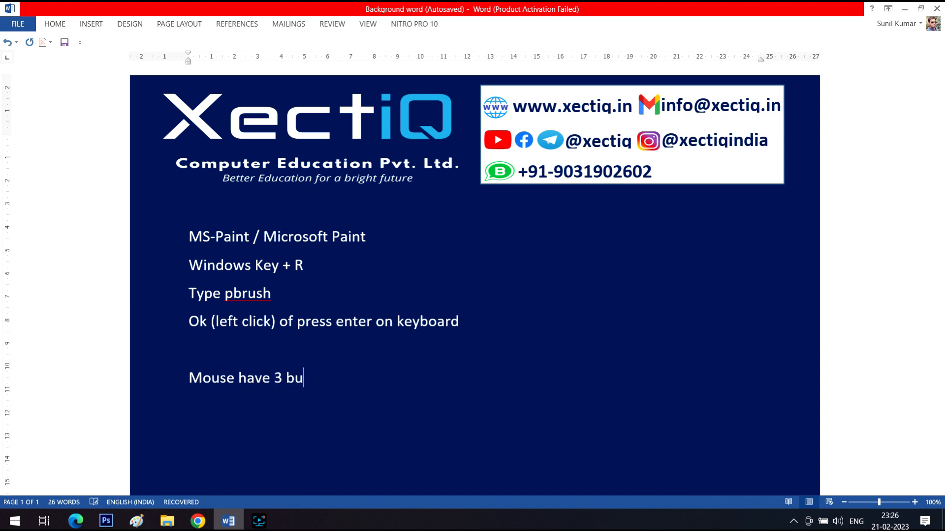
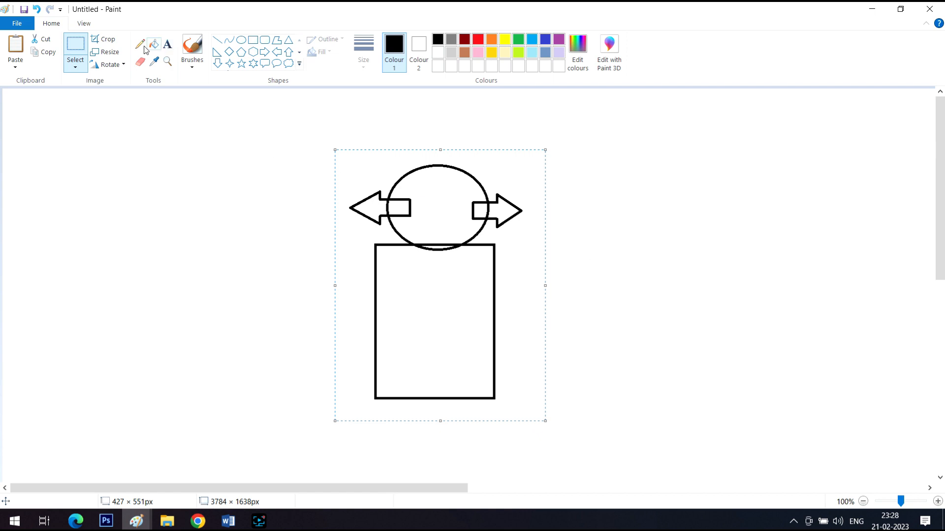
- Crop the canvas to the 427 × 551 px selection around the figure, then undo the crop
left_click(112, 39)
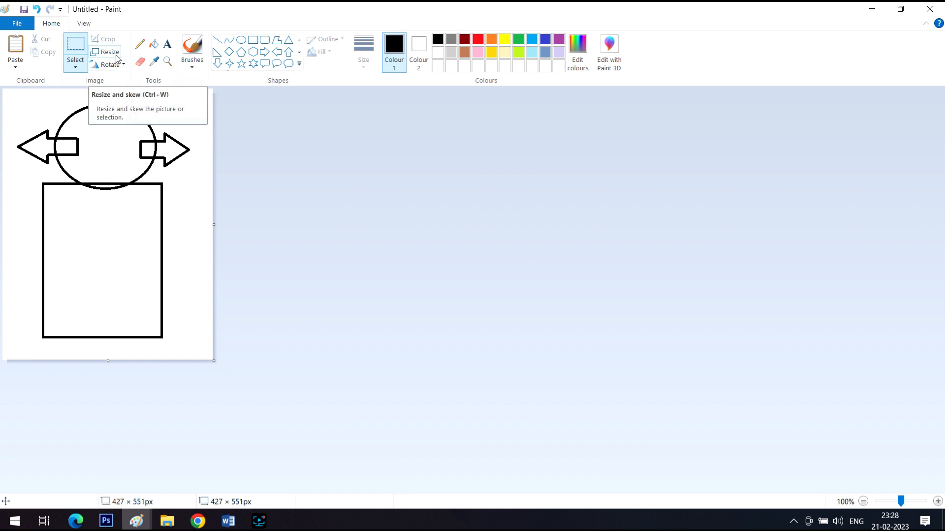
key("ctrl+z")
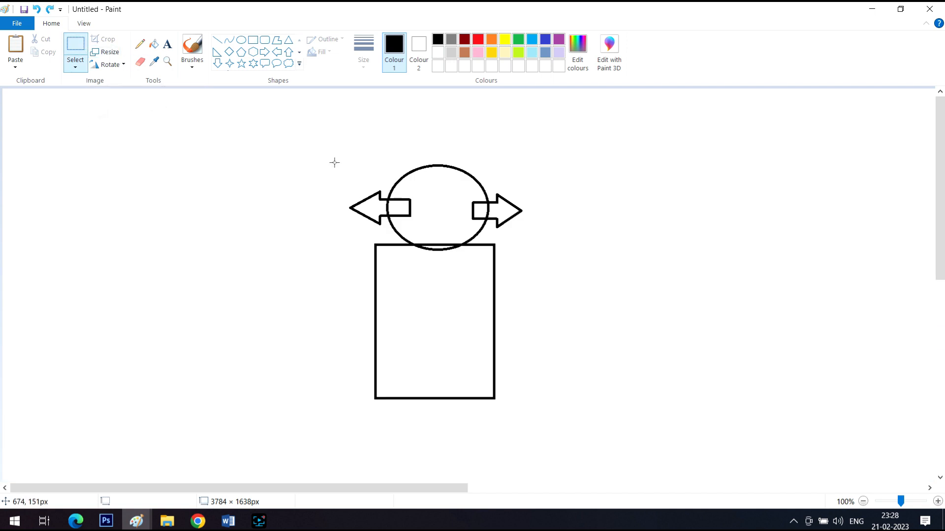
- Select an area of about 434 × 539 px around the whole figure and resize it to 200 percent, keeping the aspect ratio
mouse_move(334, 162)
left_mouse_down()
mouse_move(512, 439)
mouse_move(548, 427)
left_mouse_up()
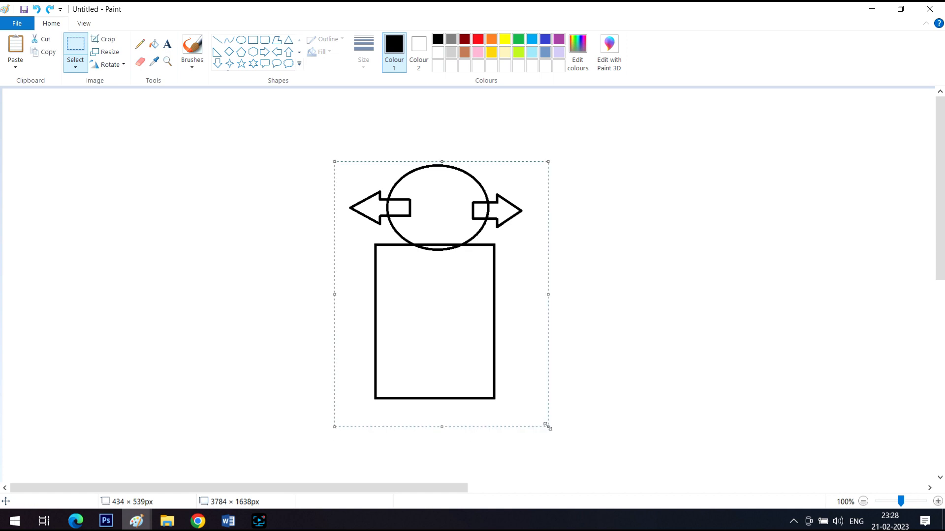
left_click(113, 53)
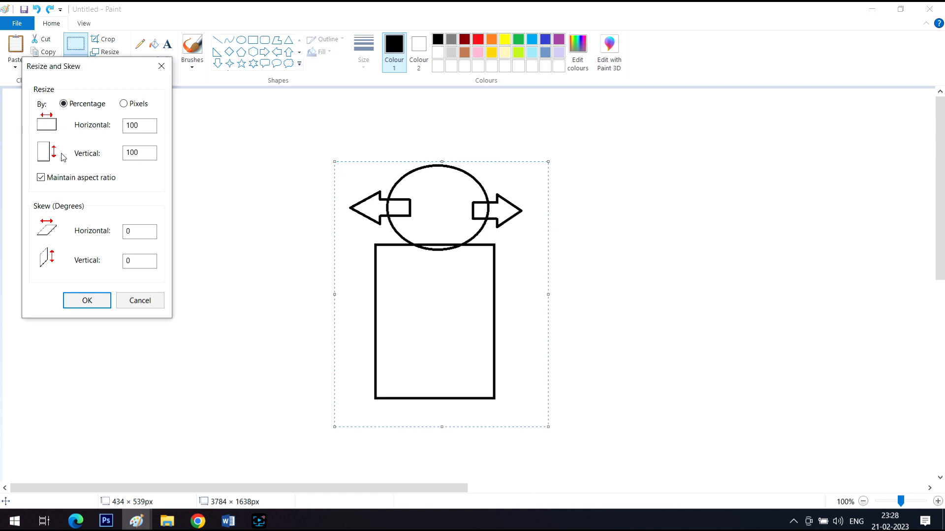
double_click(141, 126)
type("200")
left_click(87, 300)
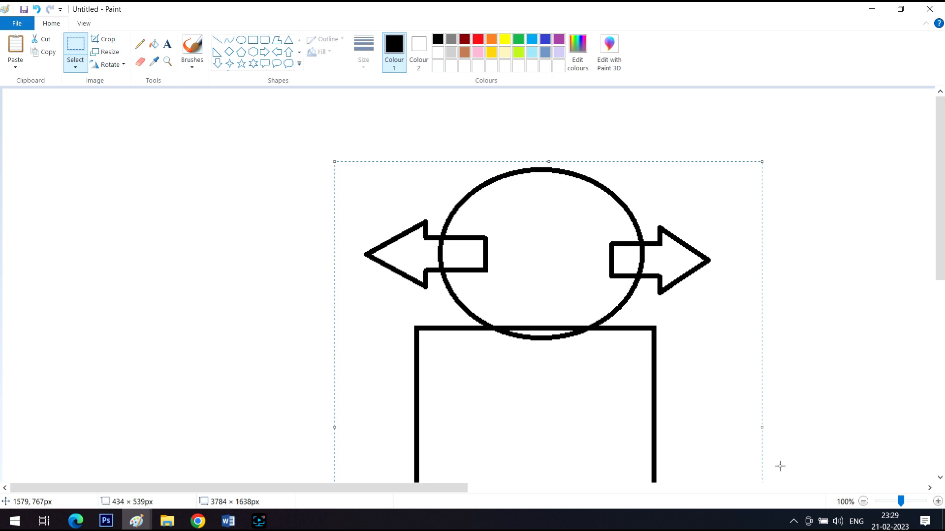
- Select an area of about 953 × 1061 px around the enlarged figure and resize it to 50 percent, keeping the aspect ratio
left_click(863, 502)
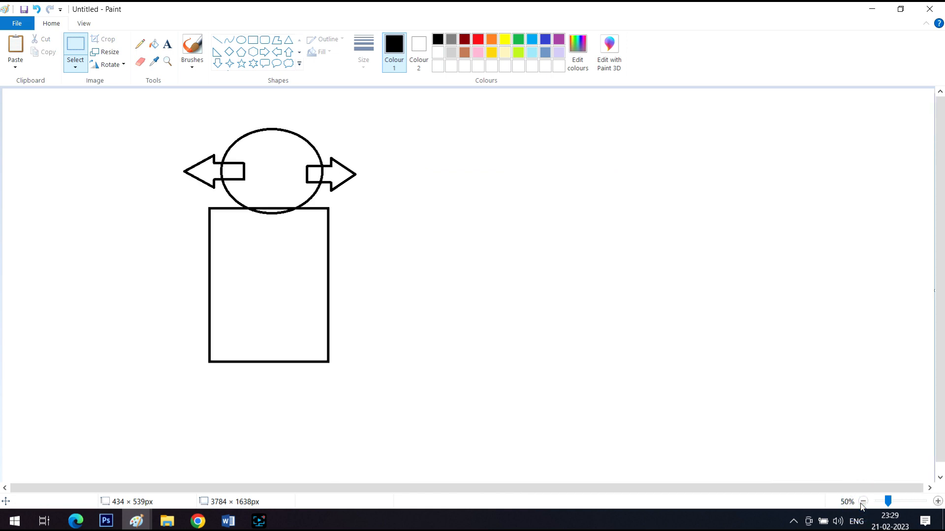
left_click(77, 45)
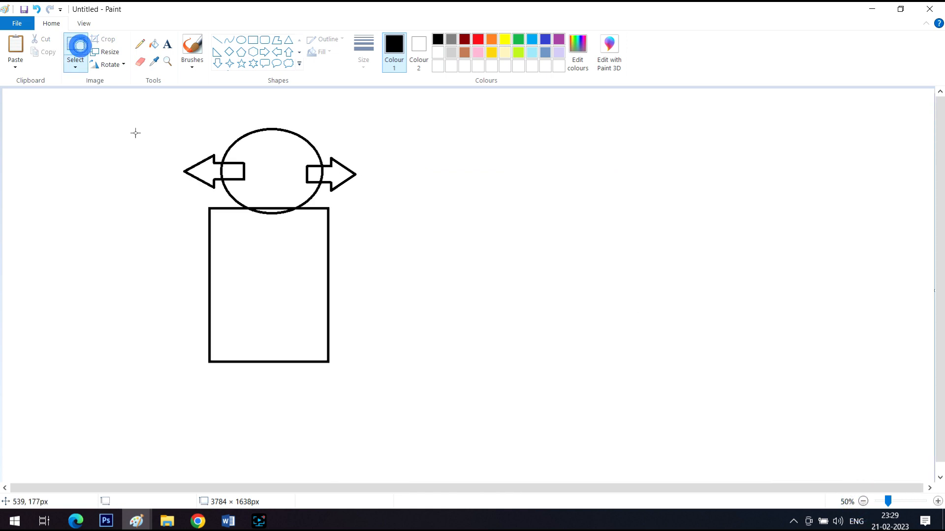
left_click(150, 116)
mouse_move(150, 116)
left_mouse_down()
mouse_move(364, 378)
mouse_move(386, 378)
left_mouse_up()
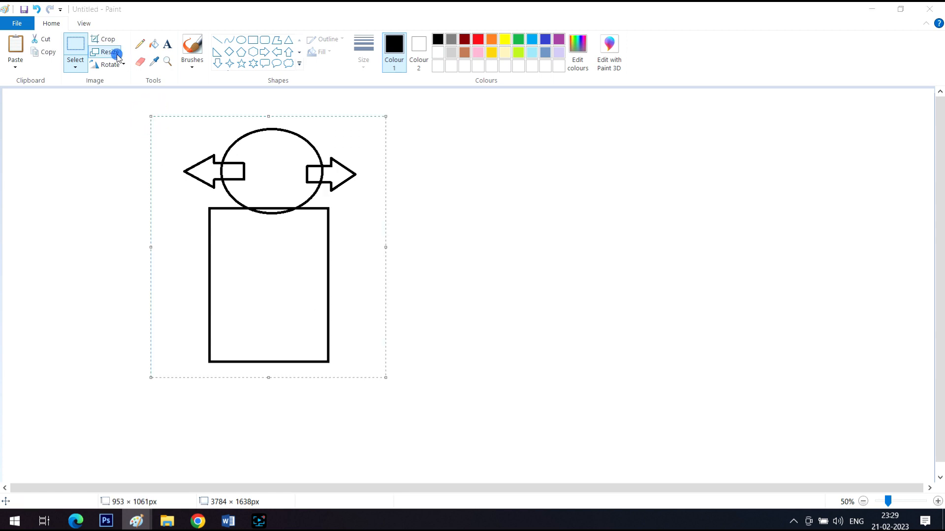
left_click(107, 52)
double_click(148, 150)
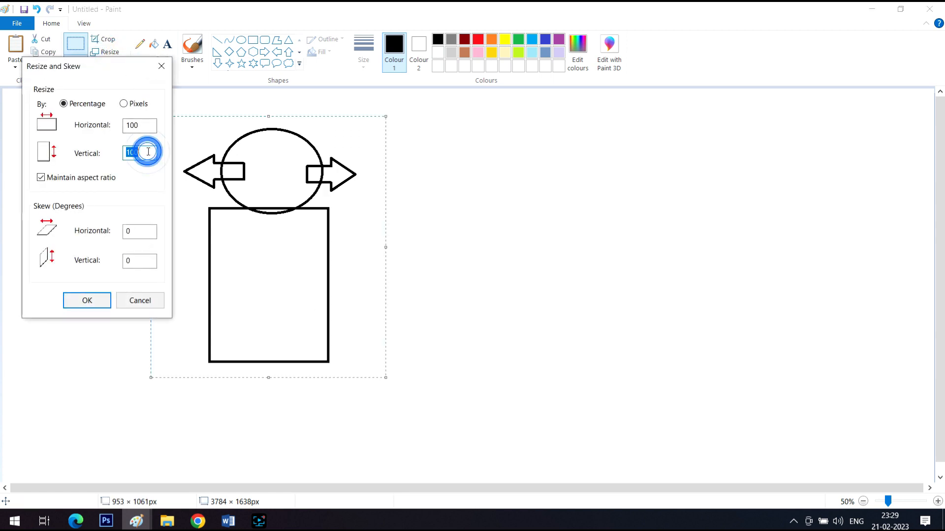
type("50")
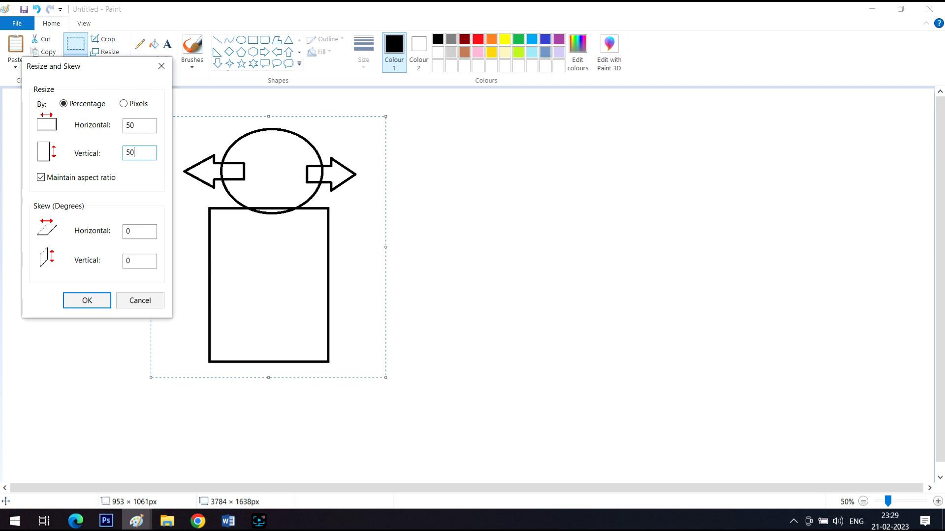
left_click(92, 298)
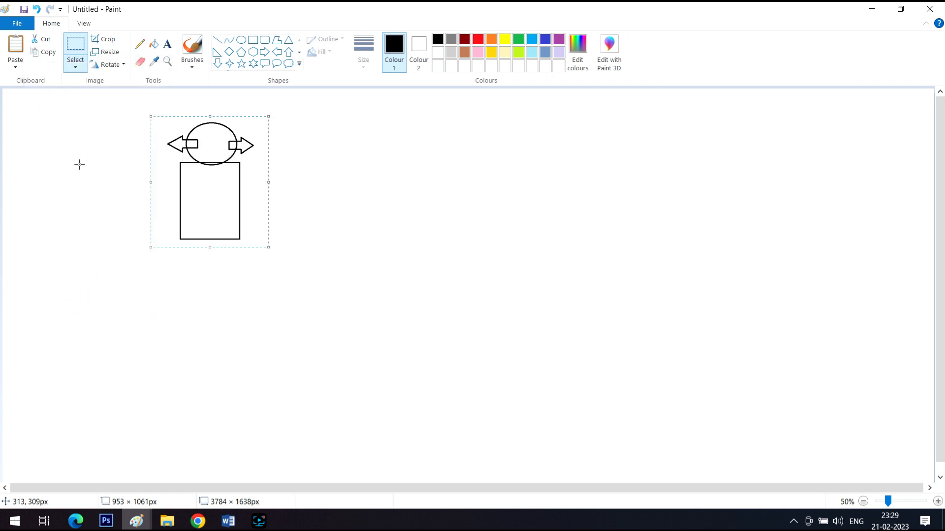
- Resize the selected figure to 150 percent horizontally and 50 percent vertically with the aspect ratio unlocked, then undo the resizing
left_click(107, 53)
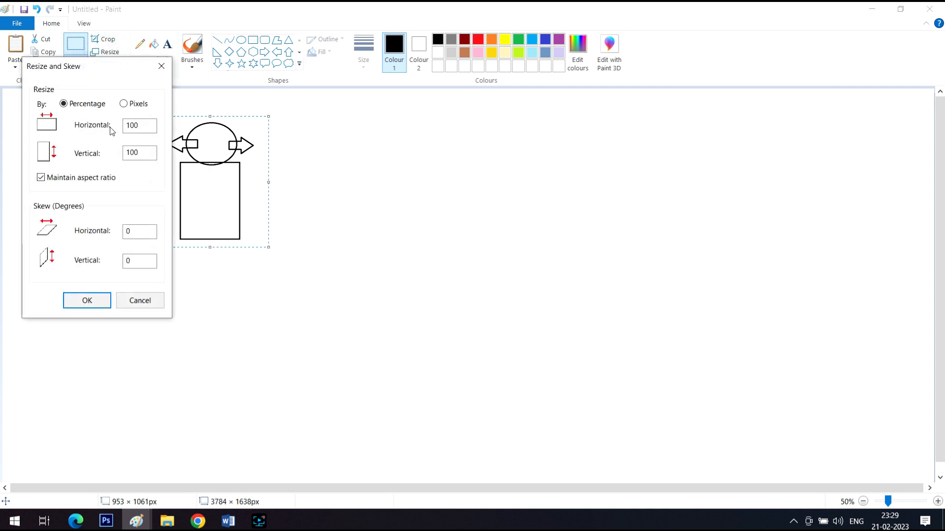
left_click(146, 123)
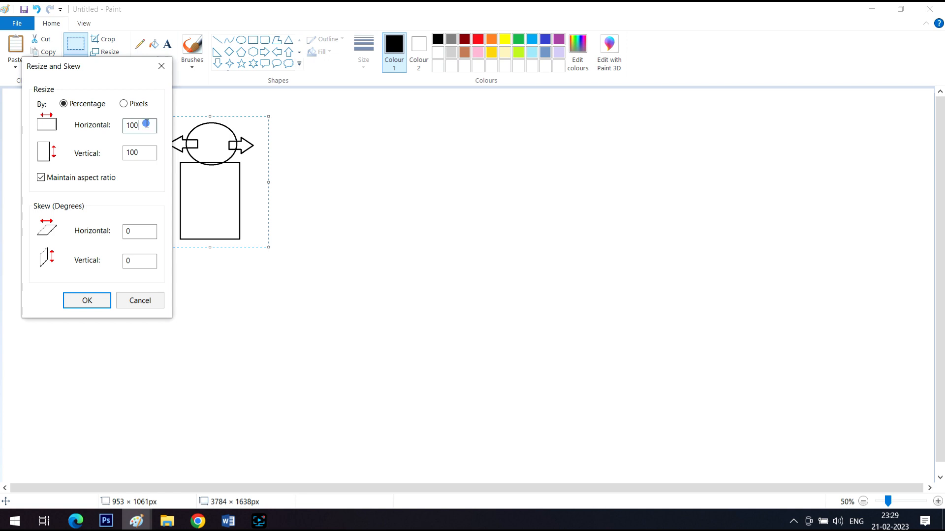
double_click(139, 153)
left_click(70, 178)
left_click(143, 129)
double_click(143, 129)
type("150")
double_click(146, 153)
type("50")
left_click(98, 300)
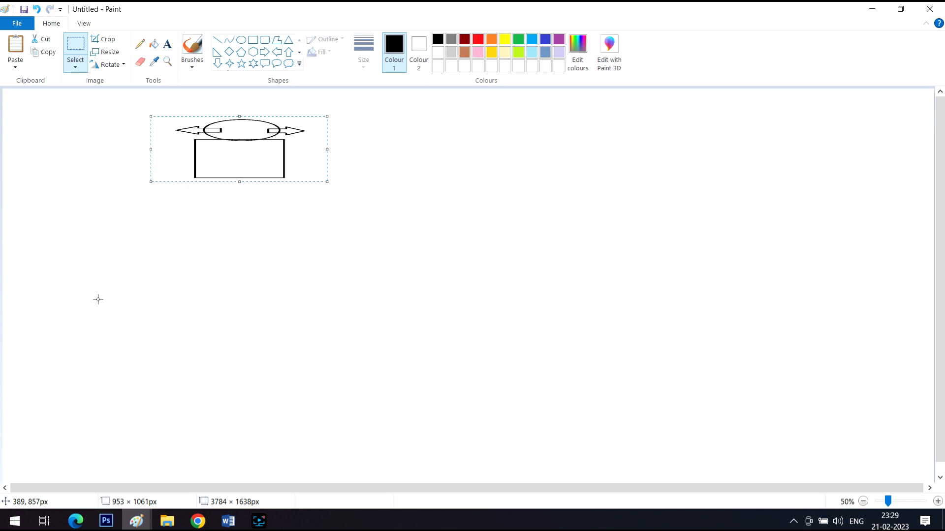
key("ctrl+z")
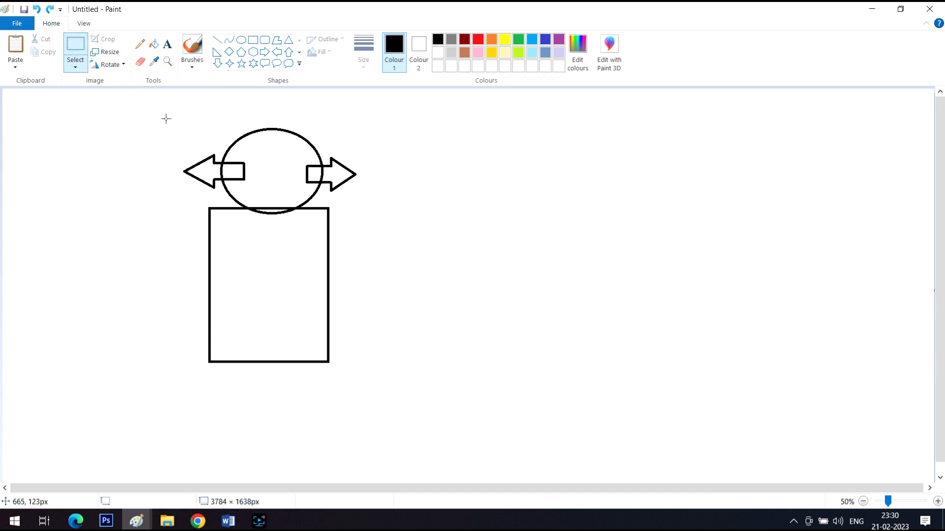
- Select an area of about 853 × 1023 px around the figure, rotate it right 90°, and rotate it back left 90°
left_click_drag(166, 118, 376, 371)
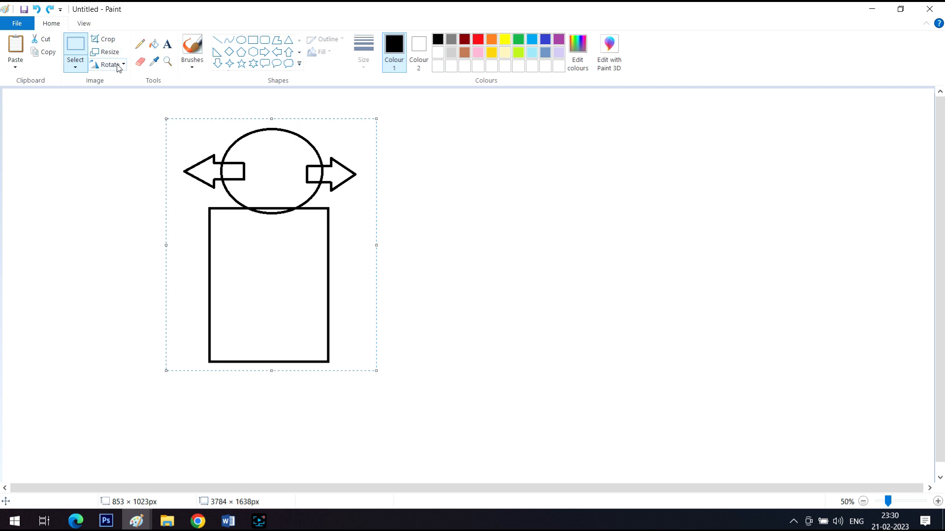
left_click(118, 66)
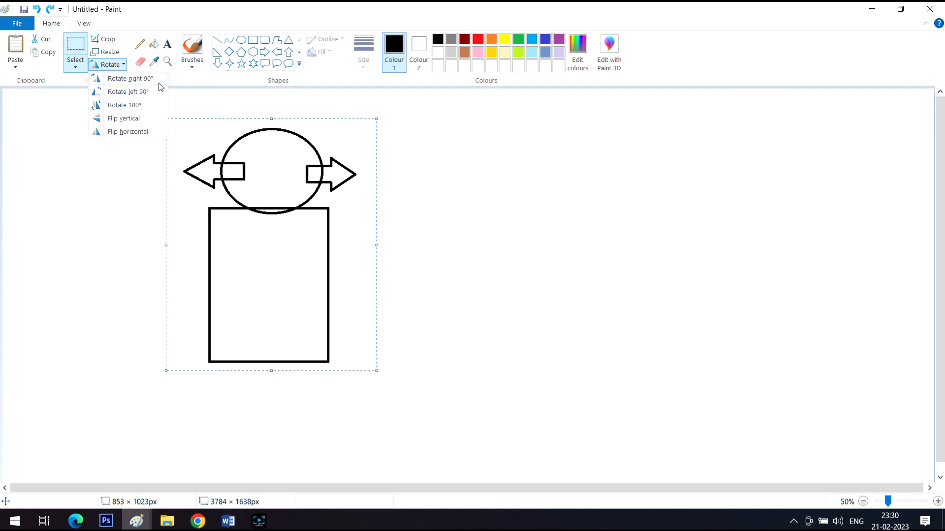
left_click(125, 80)
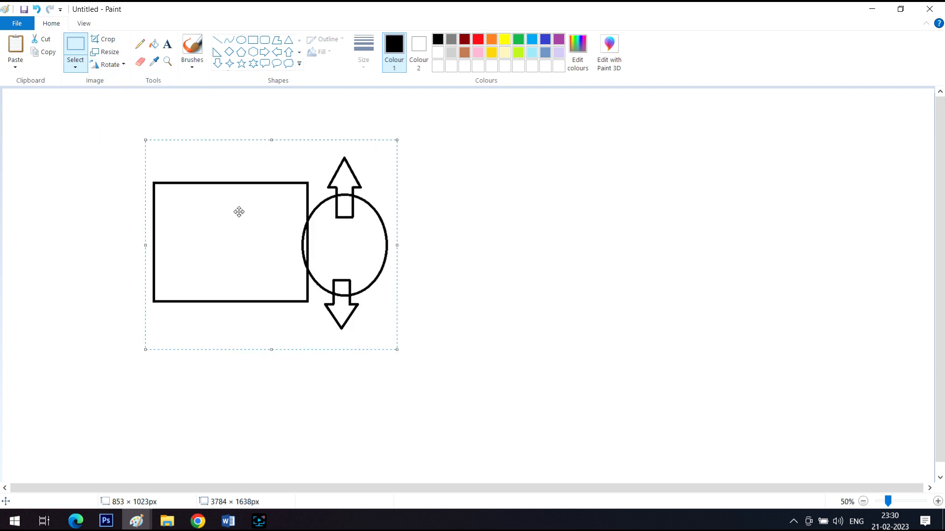
left_click(118, 66)
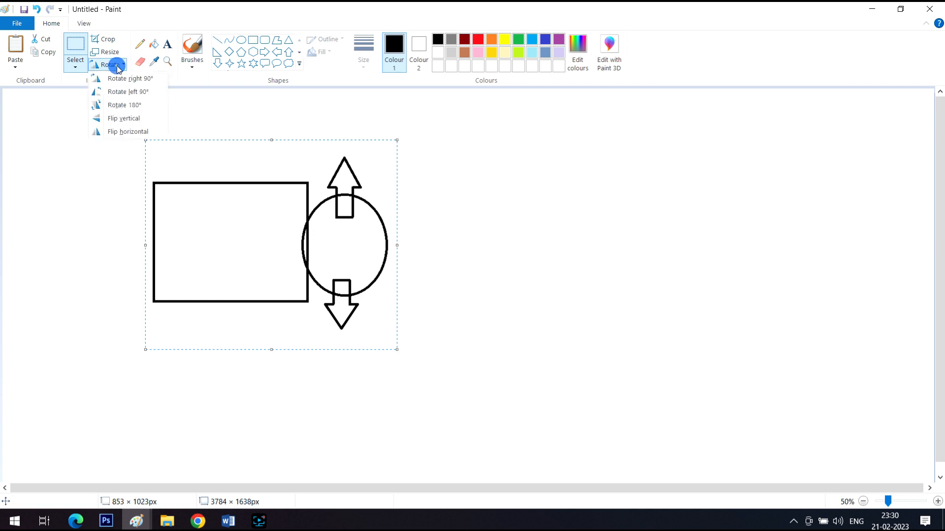
left_click(129, 94)
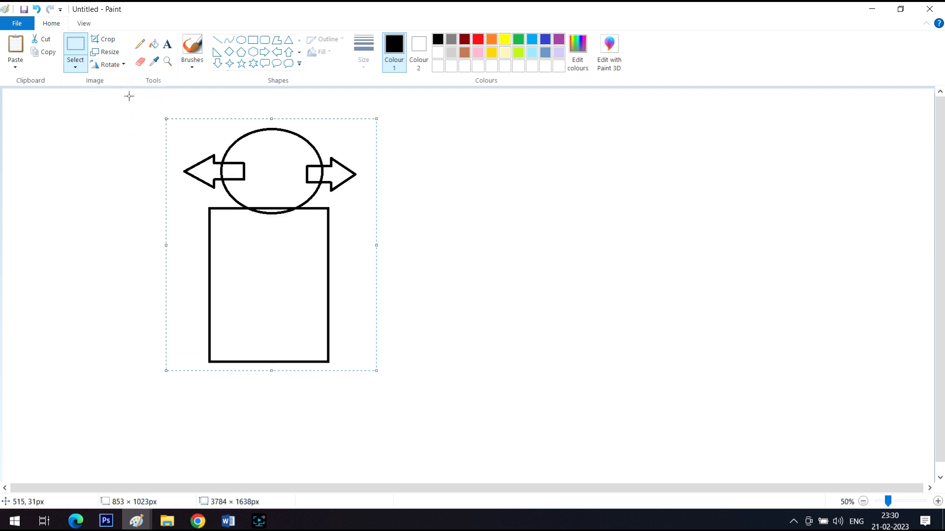
left_click(119, 67)
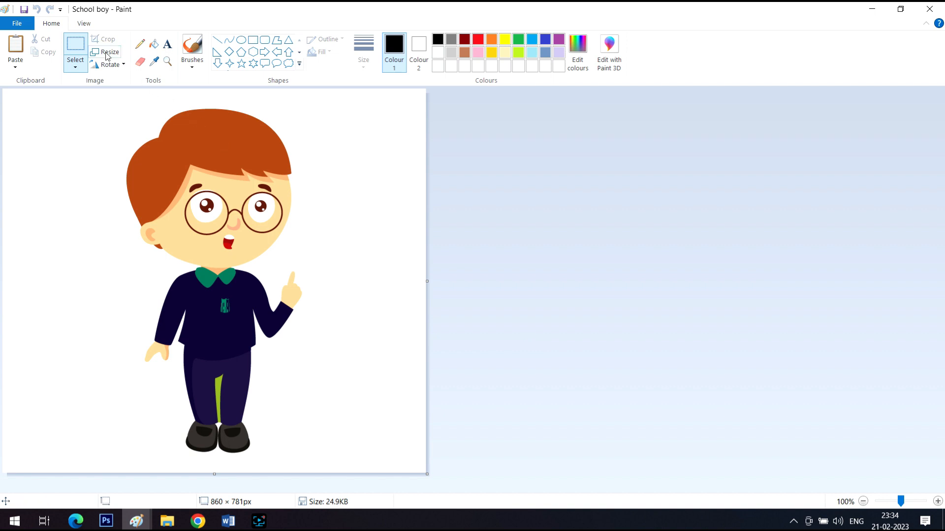
left_click(75, 43)
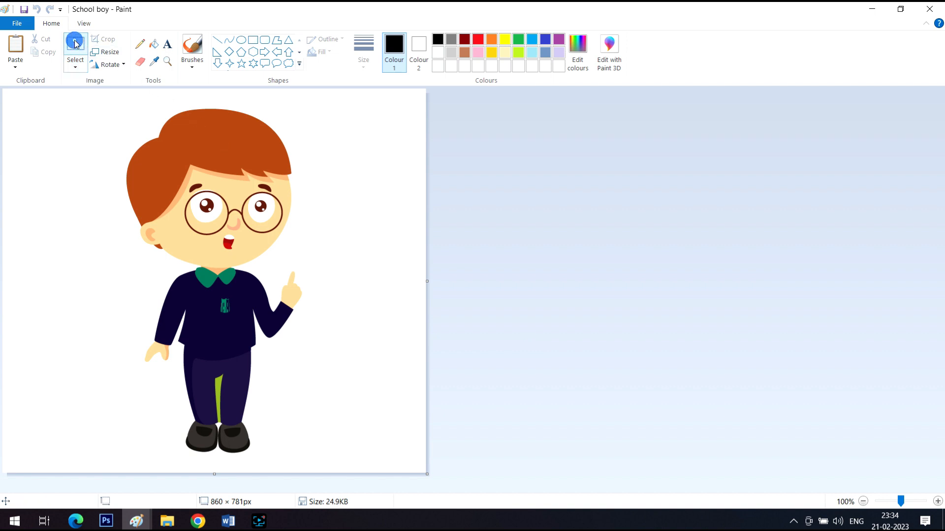
left_click(68, 109)
left_click_drag(69, 109, 343, 474)
key("Escape")
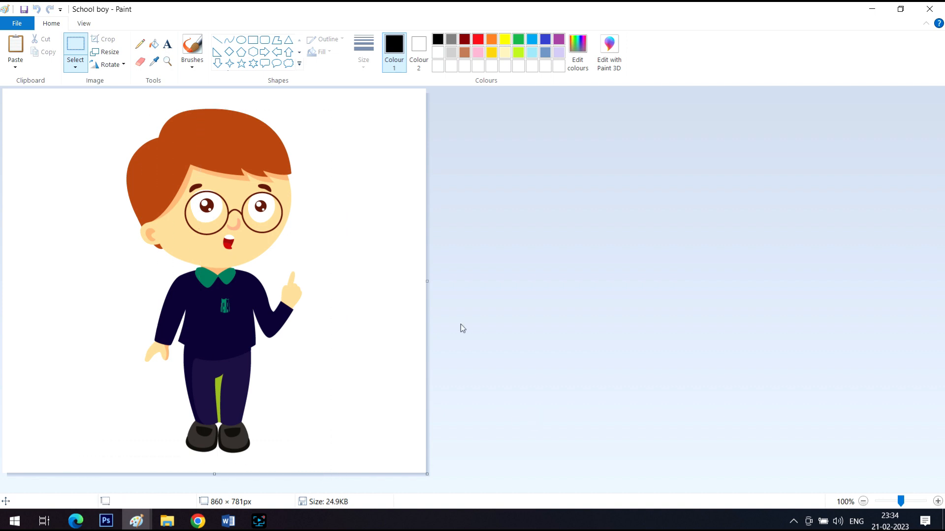
- Flip the School boy image vertically, then undo the flip
left_click(109, 66)
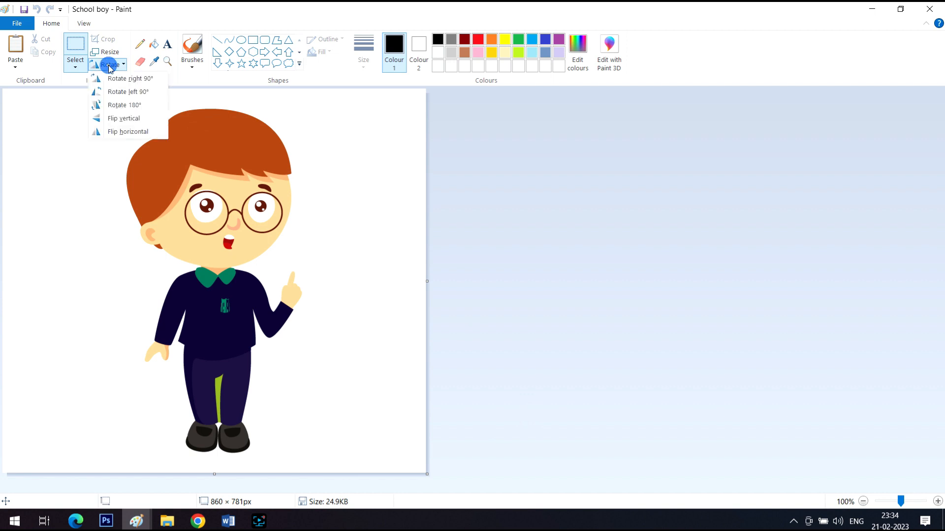
left_click(129, 118)
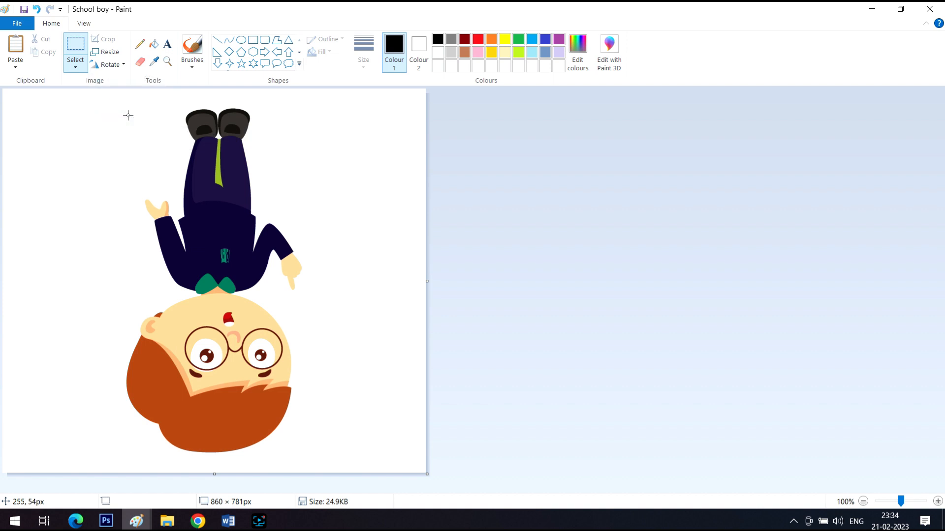
key("ctrl+z")
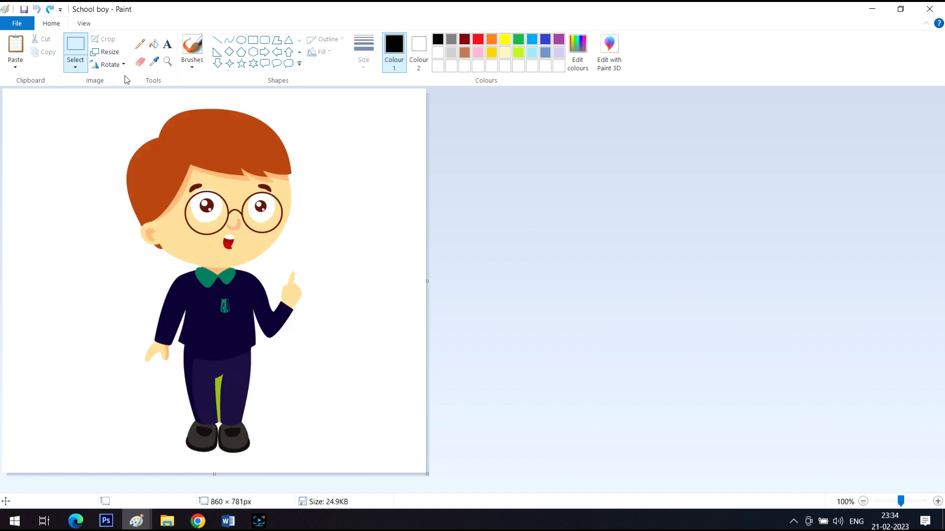
- Flip the School boy image horizontally
left_click(109, 64)
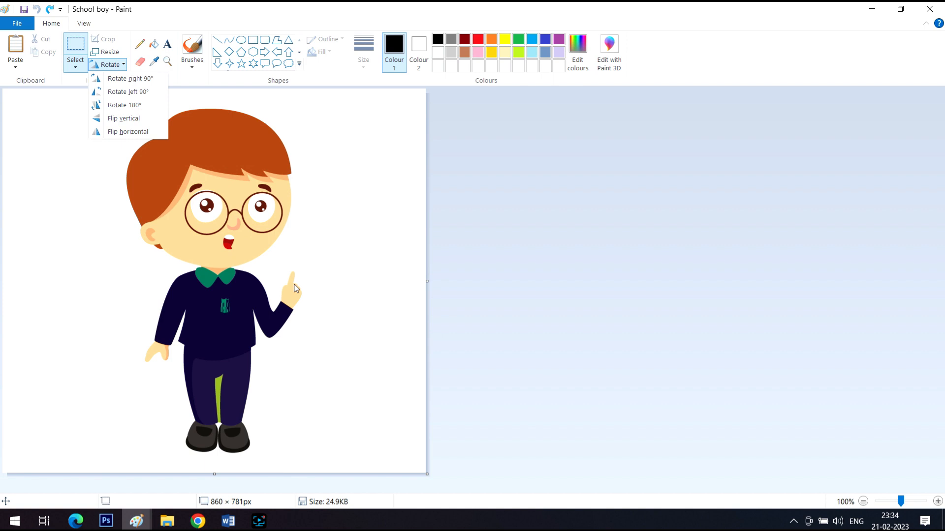
left_click(128, 134)
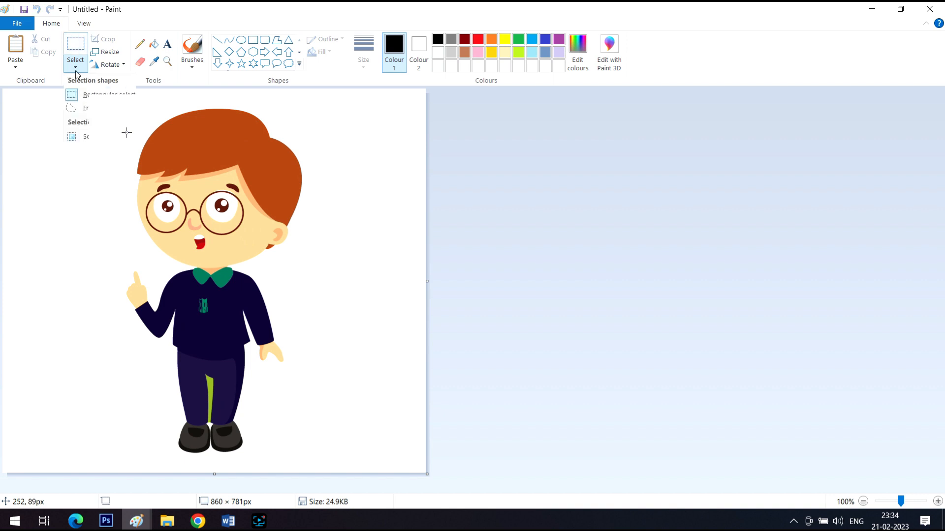
left_click(171, 17)
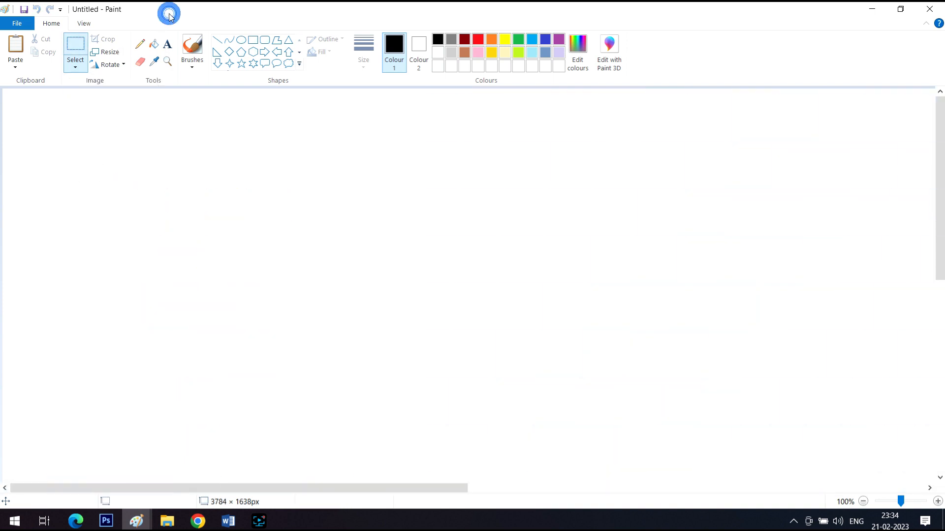
left_click(75, 68)
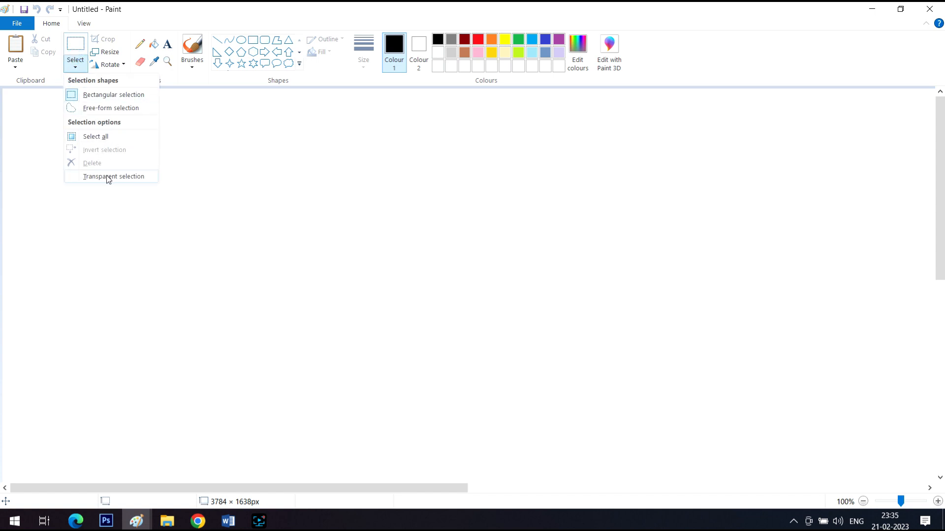
left_click(253, 18)
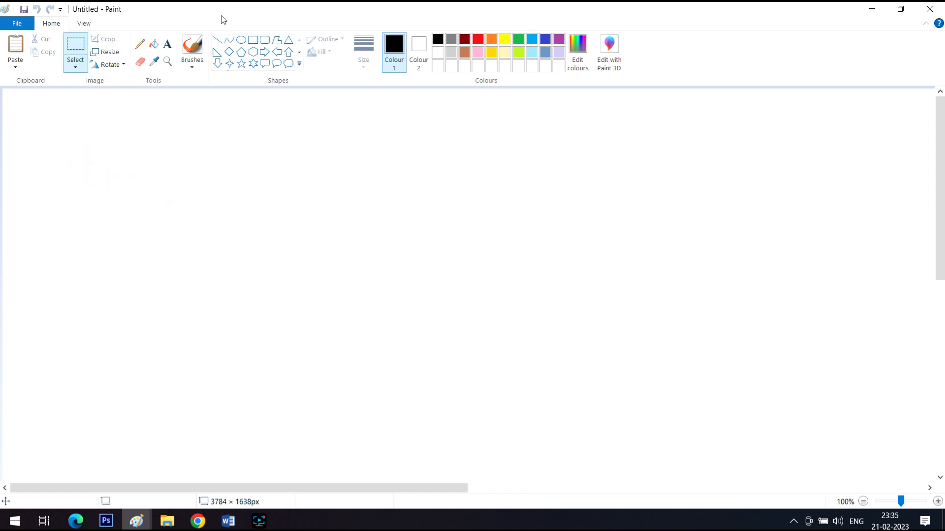
- Draw a rectangle of about 483 × 328 px on the blank canvas with a red outline and fill it with red
left_click(240, 41)
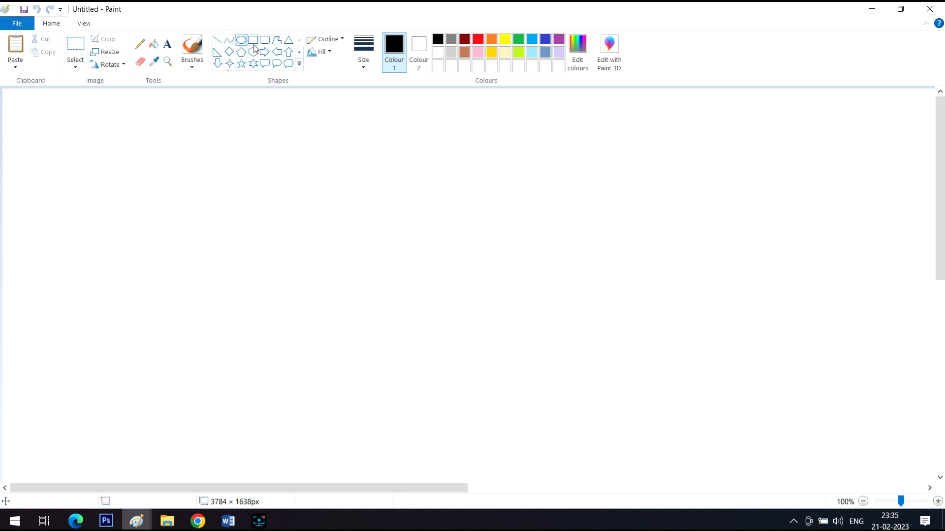
left_click(252, 40)
left_click(102, 204)
left_click_drag(103, 204, 340, 365)
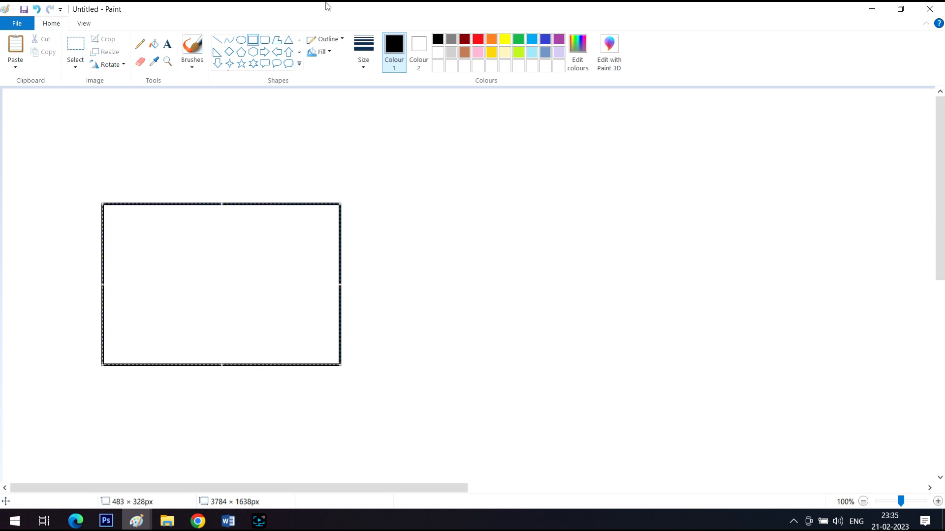
left_click(477, 40)
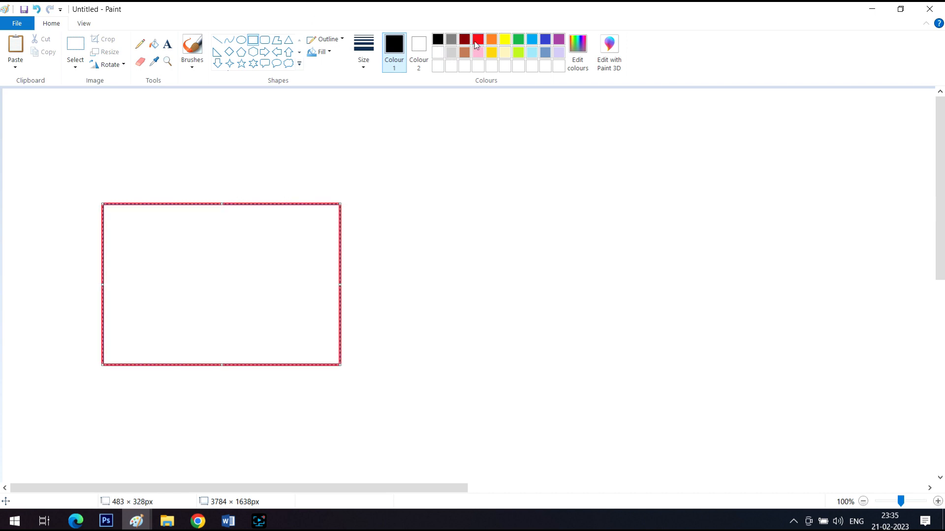
left_click(158, 43)
left_click(212, 275)
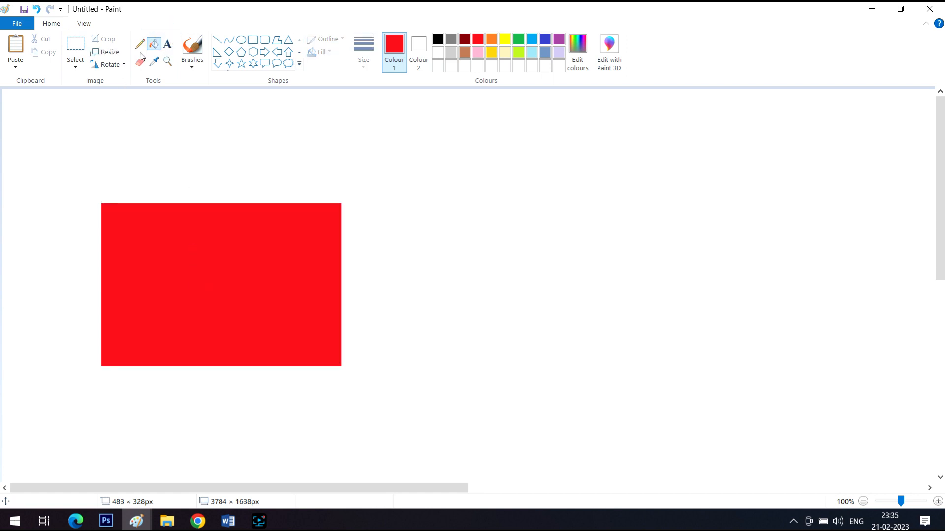
- Draw a circle of about 271 × 273 px beside the red rectangle with a light blue outline and fill it light blue
left_click(241, 40)
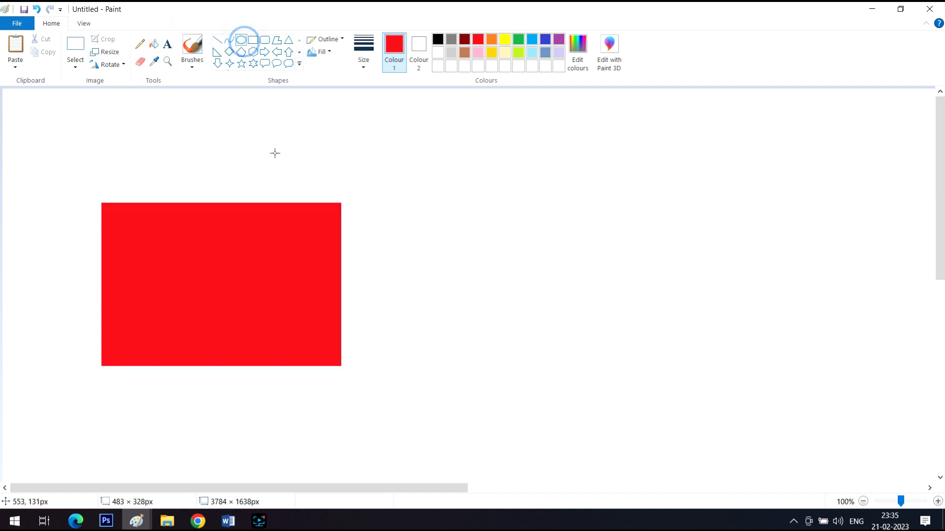
left_click_drag(421, 255, 555, 389)
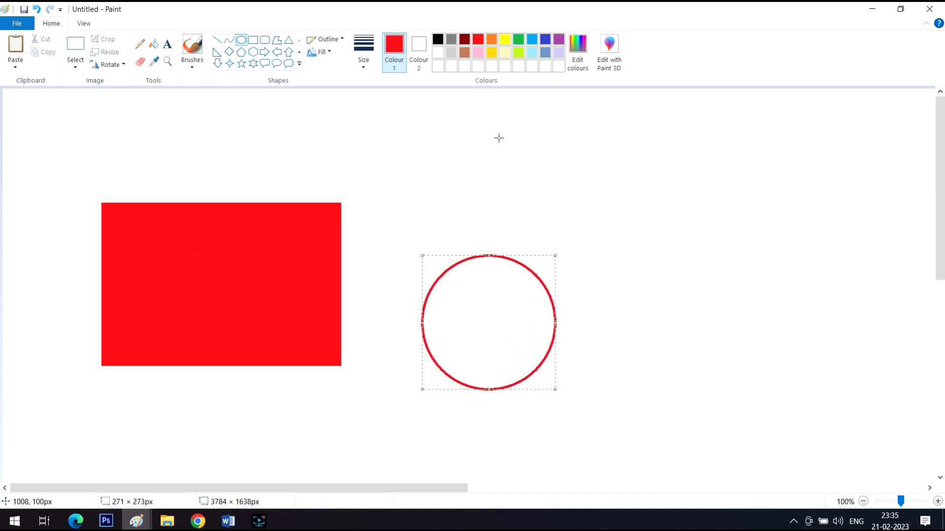
left_click(531, 39)
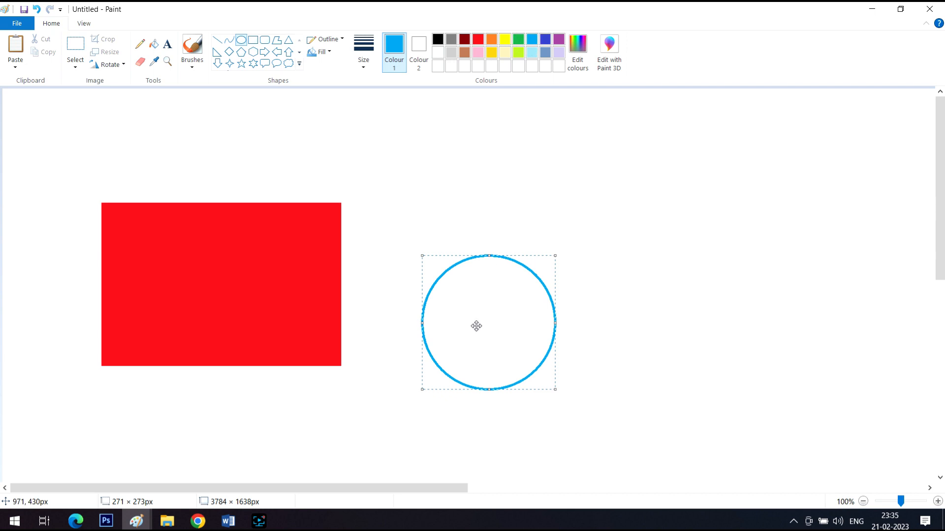
left_click(305, 243)
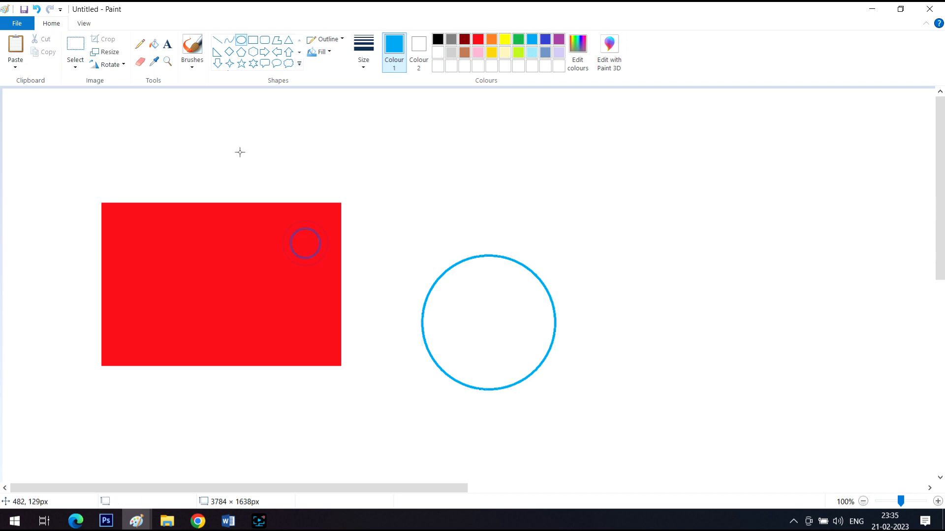
left_click(153, 43)
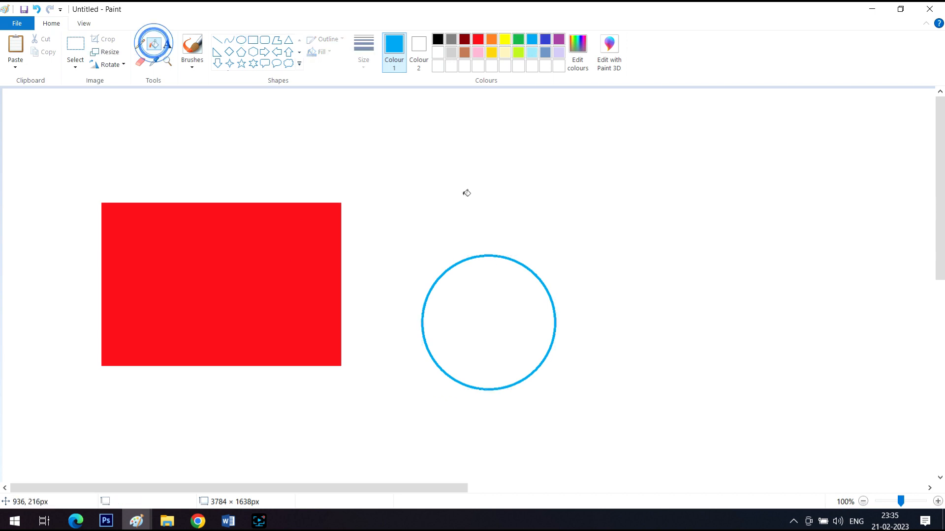
left_click(493, 319)
- Select an area of about 339 × 368 px around the blue circle and move it onto the red rectangle
left_click(78, 43)
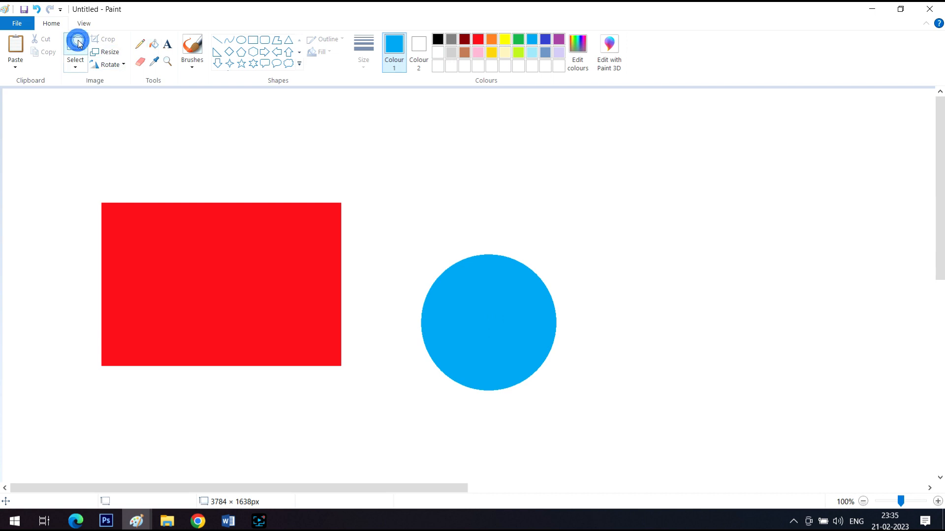
left_click_drag(412, 235, 579, 416)
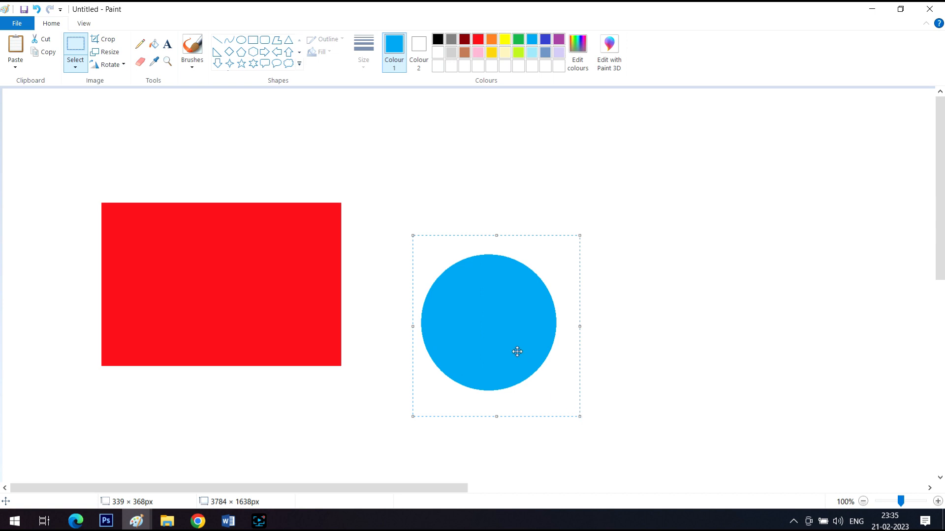
mouse_move(508, 340)
left_mouse_down()
mouse_move(371, 290)
mouse_move(232, 295)
mouse_move(286, 334)
left_mouse_up()
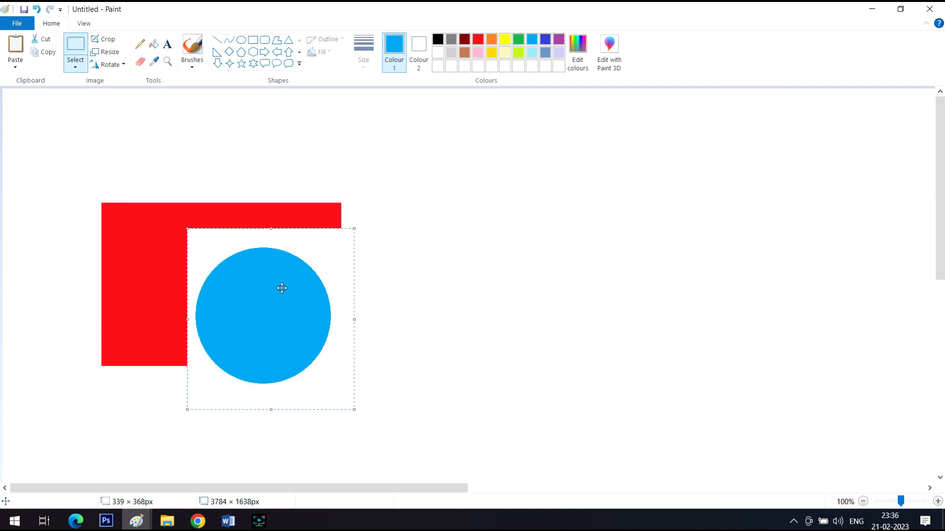
mouse_move(281, 289)
left_mouse_down()
mouse_move(264, 289)
mouse_move(264, 308)
mouse_move(271, 285)
mouse_move(244, 275)
left_mouse_up()
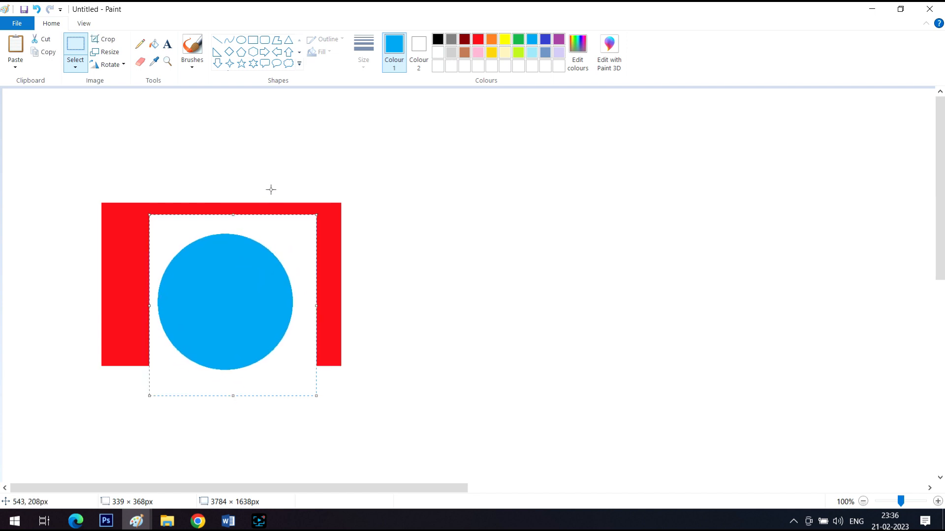
left_click(279, 168)
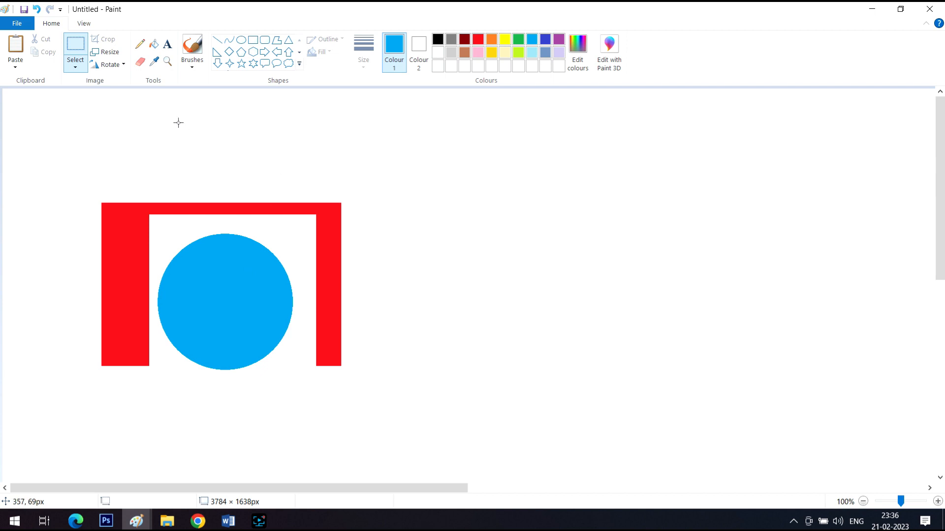
- Turn on transparent selection
left_click(76, 73)
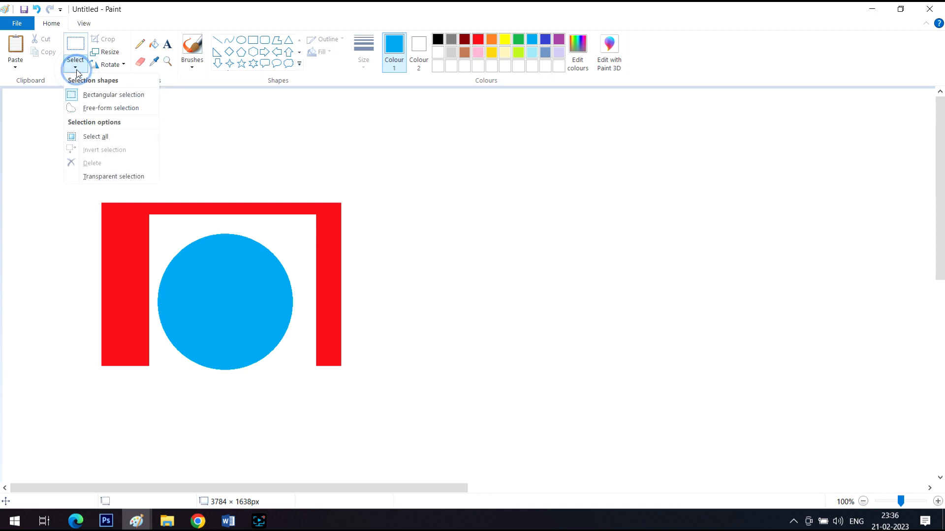
left_click(98, 180)
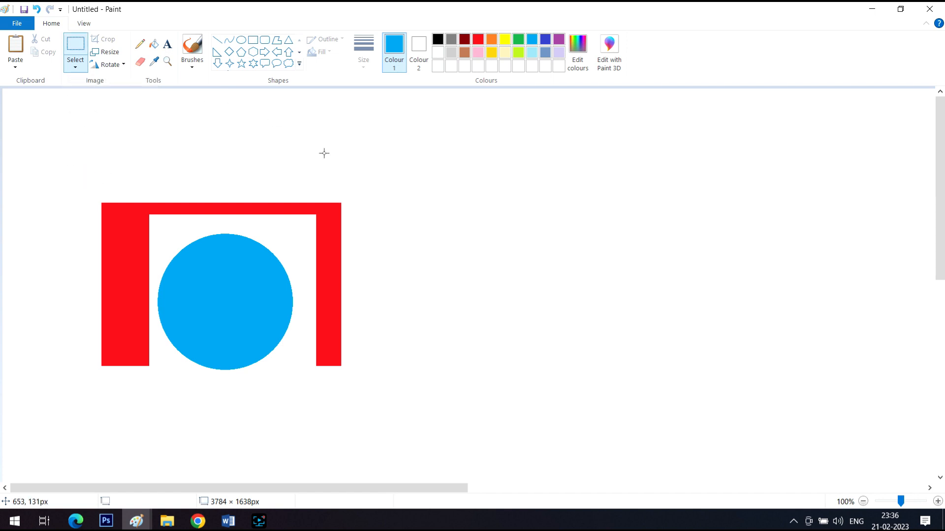
- Draw a second rectangle of about 547 × 314 px beside the existing shapes with a red outline and fill it with red
left_click(253, 41)
left_click_drag(488, 203, 757, 358)
left_click(480, 43)
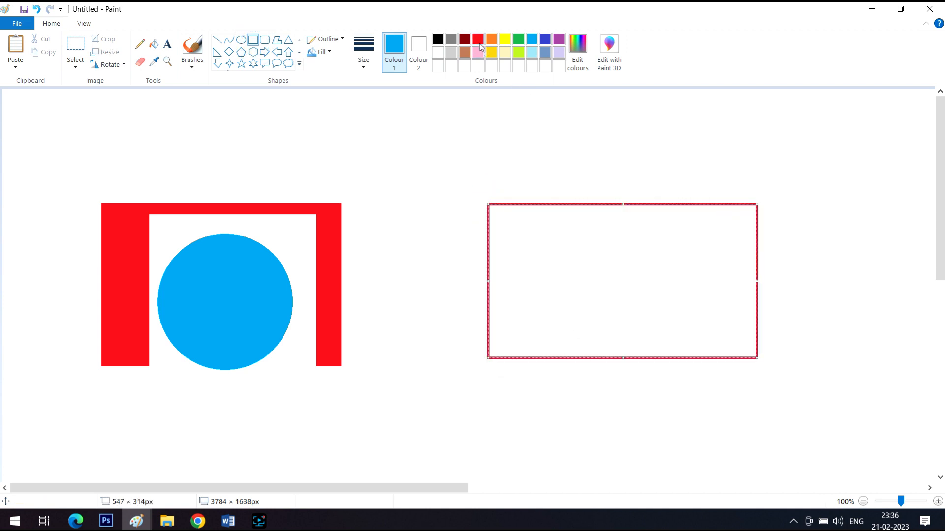
left_click(157, 48)
left_click(541, 244)
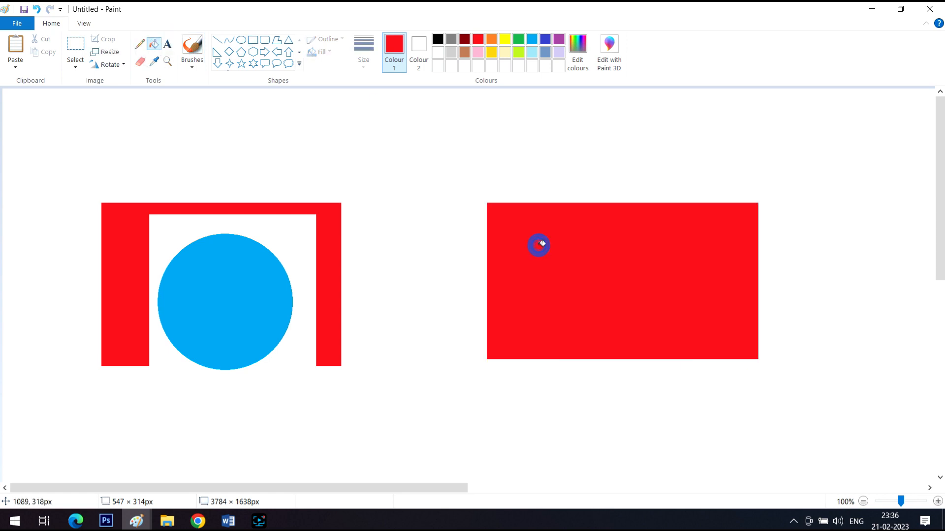
- Draw a circle beside the second red rectangle with a light blue outline and fill it with the same light blue
left_click(241, 42)
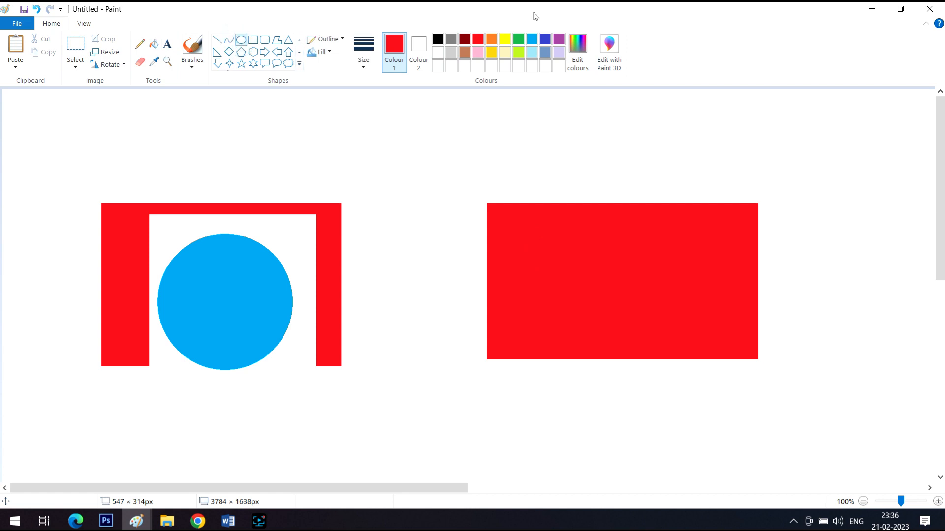
left_click(532, 39)
left_click_drag(816, 185, 927, 293)
left_click(852, 339)
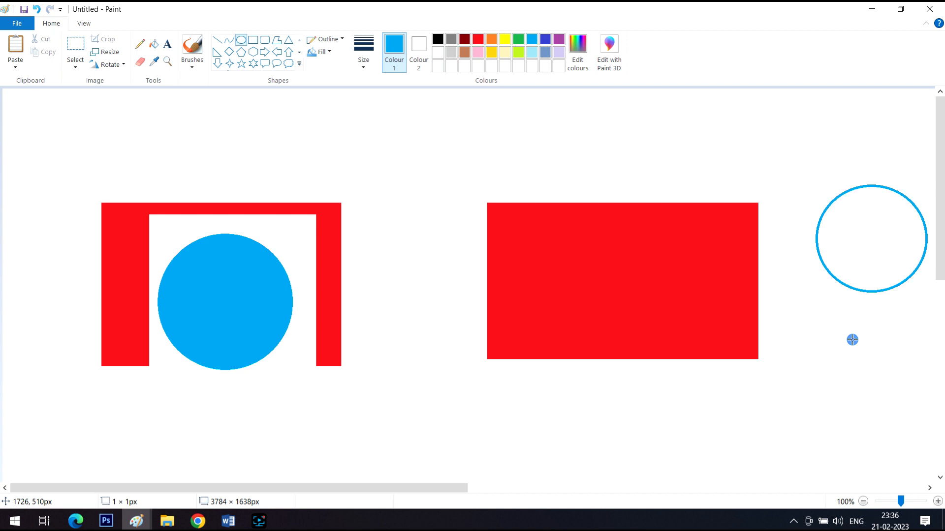
left_click(154, 44)
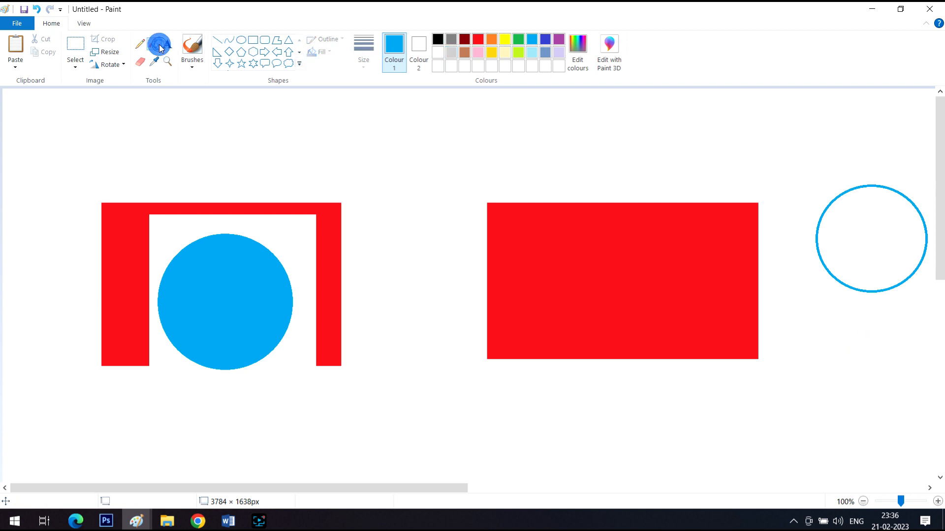
left_click(852, 197)
- Select an area of about 258 × 304 px around the new blue circle and move it onto the second red rectangle
left_click(76, 69)
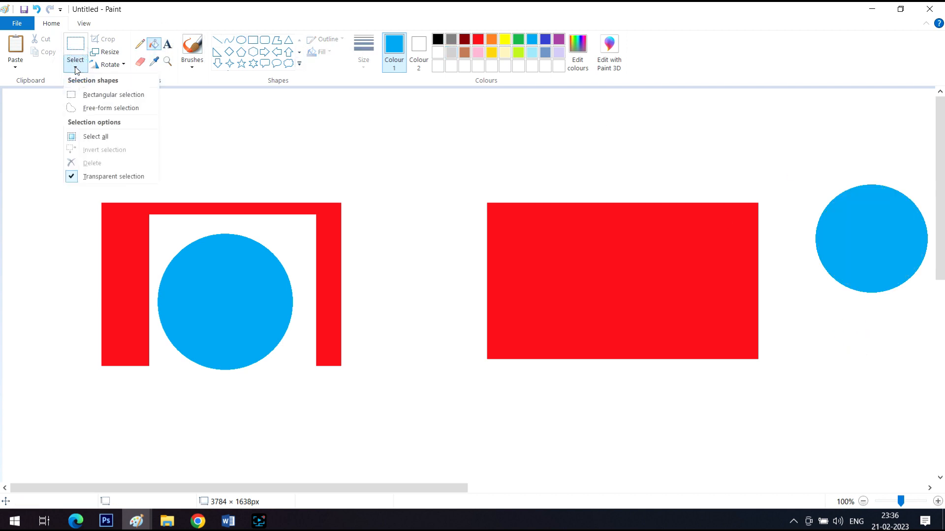
left_click(302, 213)
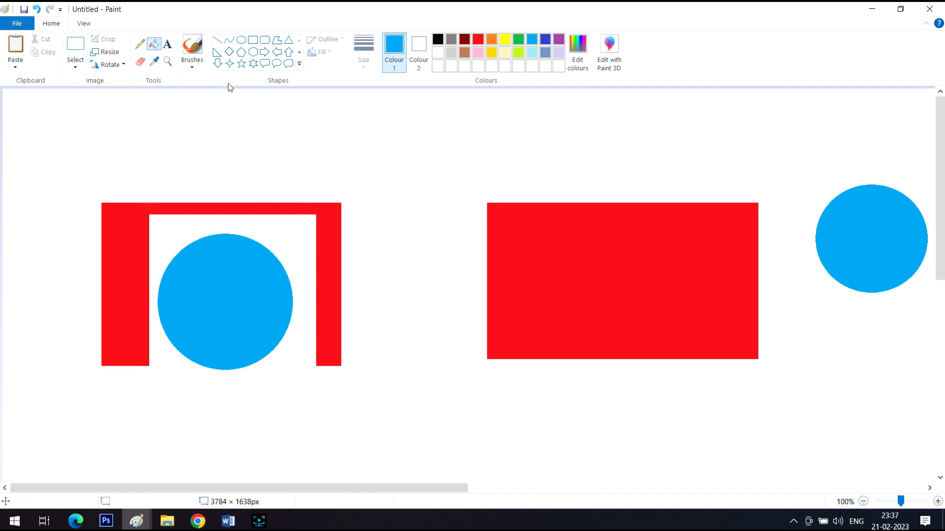
left_click(81, 51)
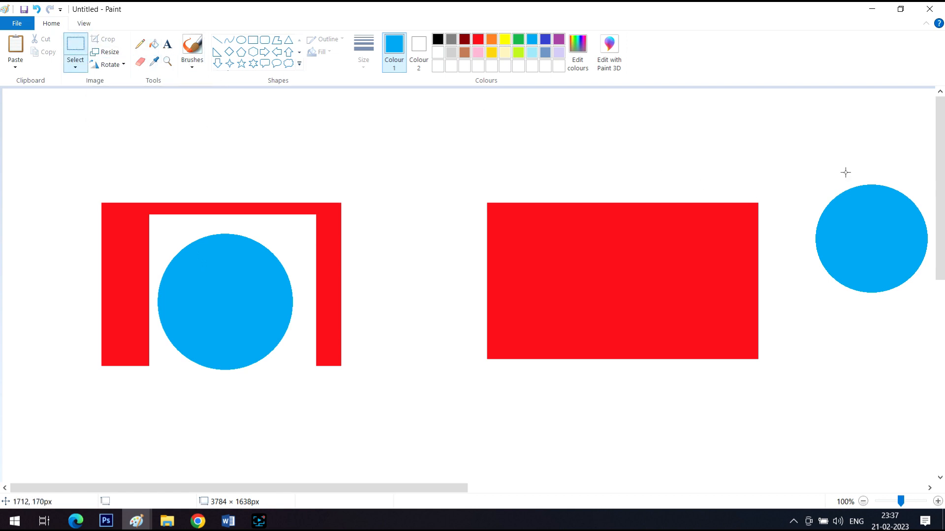
left_click_drag(807, 166, 934, 316)
left_click_drag(872, 253, 624, 288)
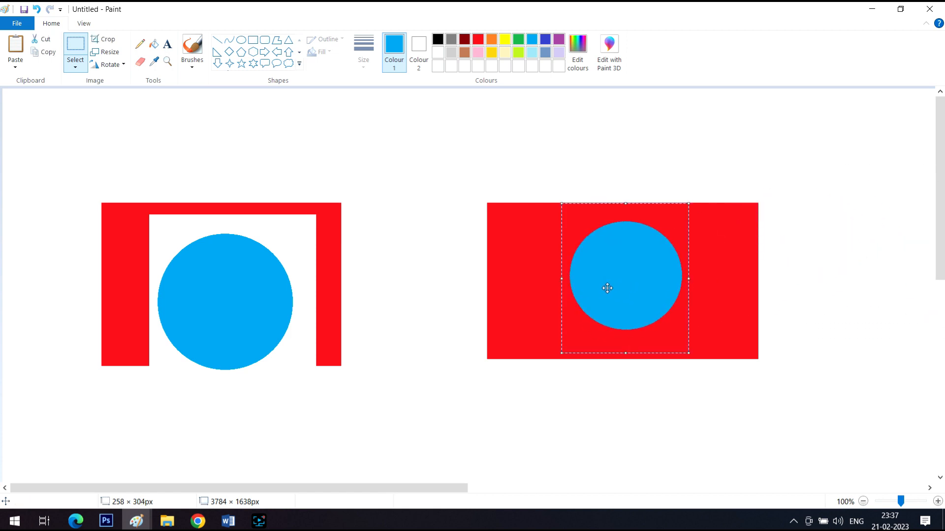
left_click(448, 362)
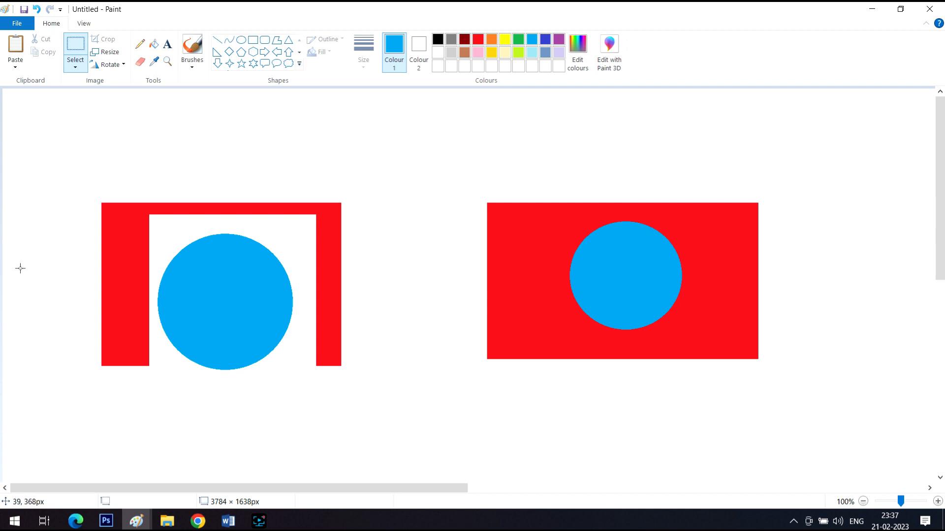
- Make a rectangular selection of about 520 × 393 px around the first red rectangle and its blue circle
left_click(75, 70)
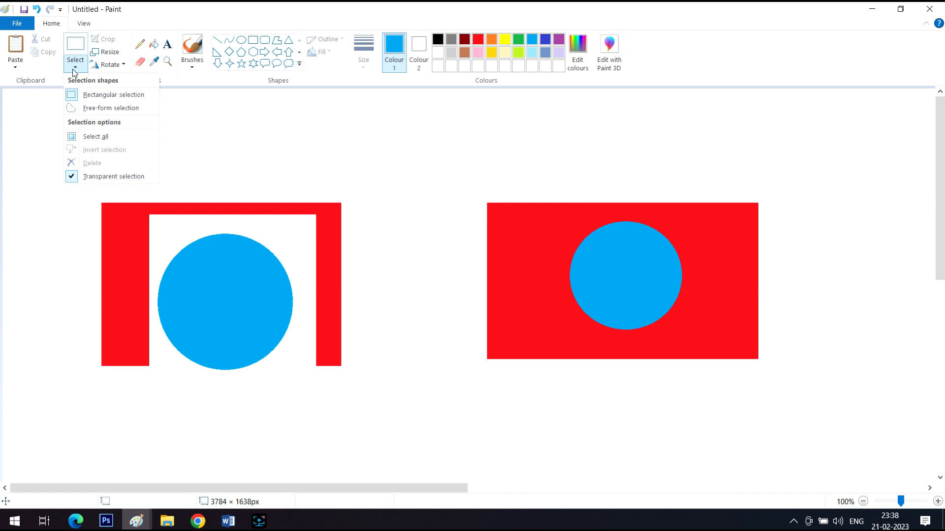
left_click(113, 95)
left_click_drag(94, 188, 350, 381)
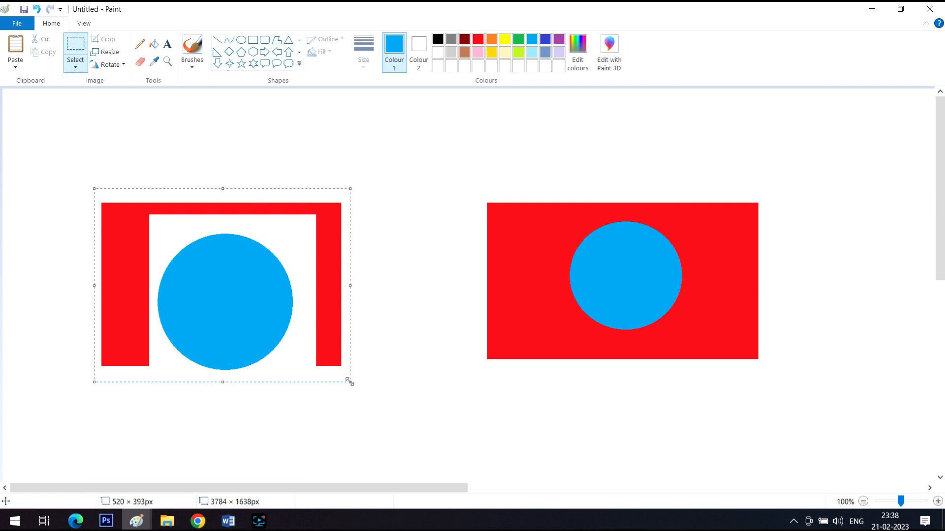
- Invert the selection and delete everything outside the first red rectangle and its circle, then check the rest of the canvas
left_click(79, 70)
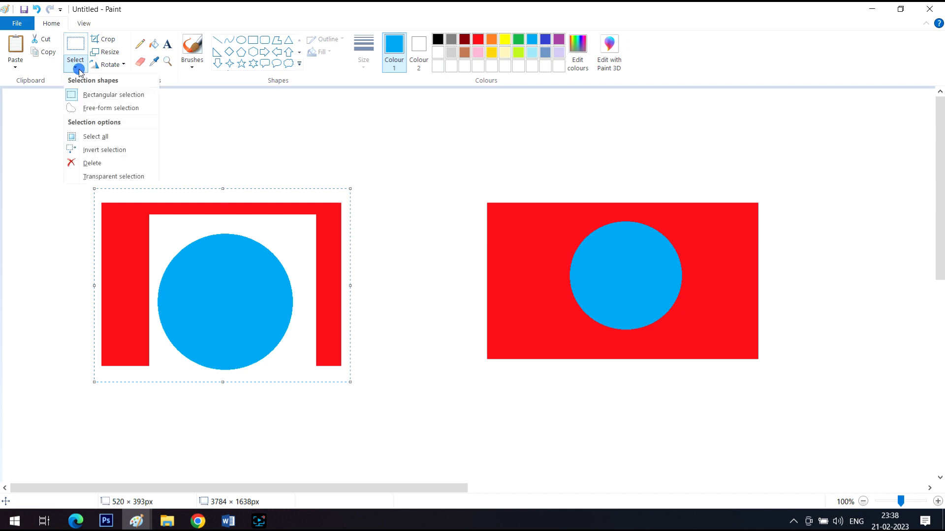
left_click(104, 151)
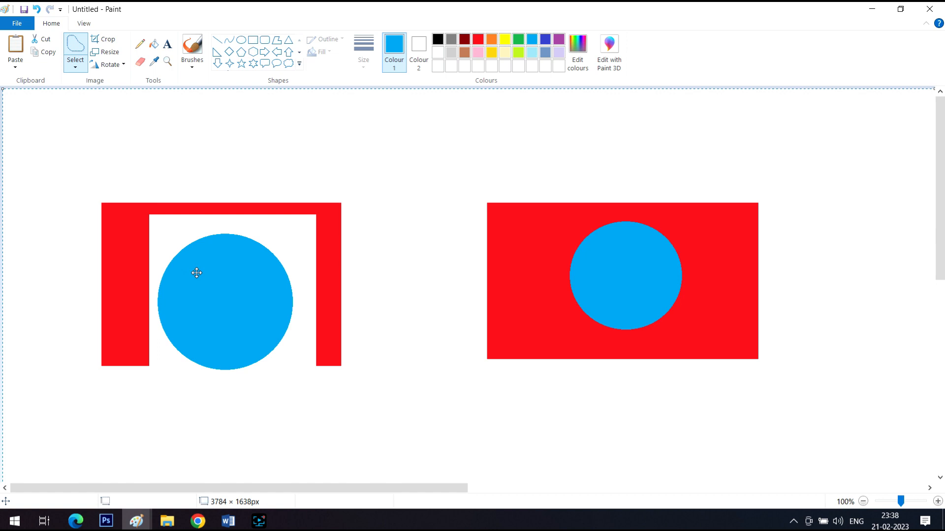
left_click(75, 68)
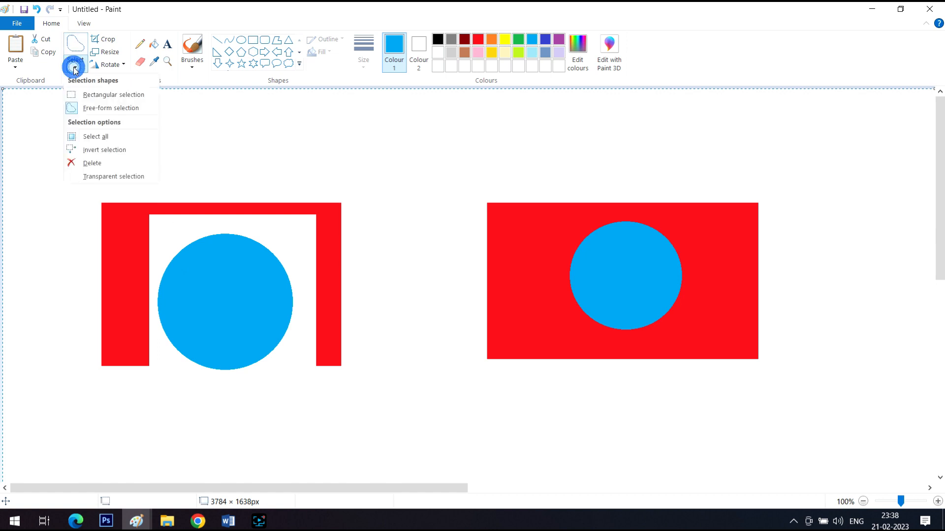
left_click(114, 164)
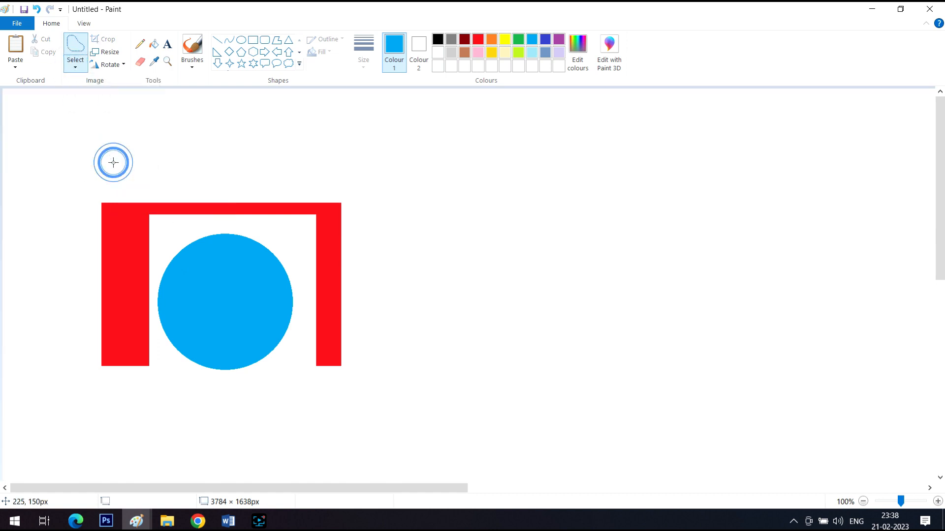
scroll(113, 162, "down", 5)
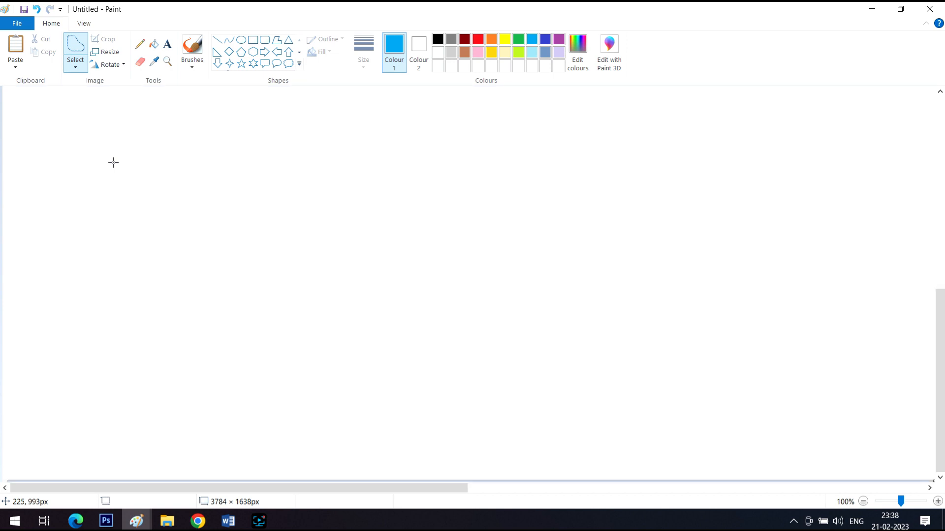
scroll(114, 162, "up", 5)
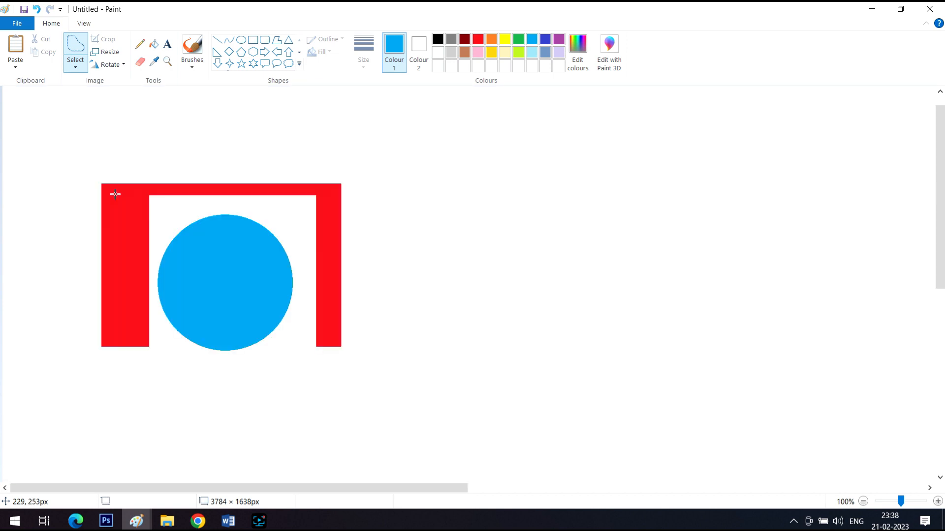